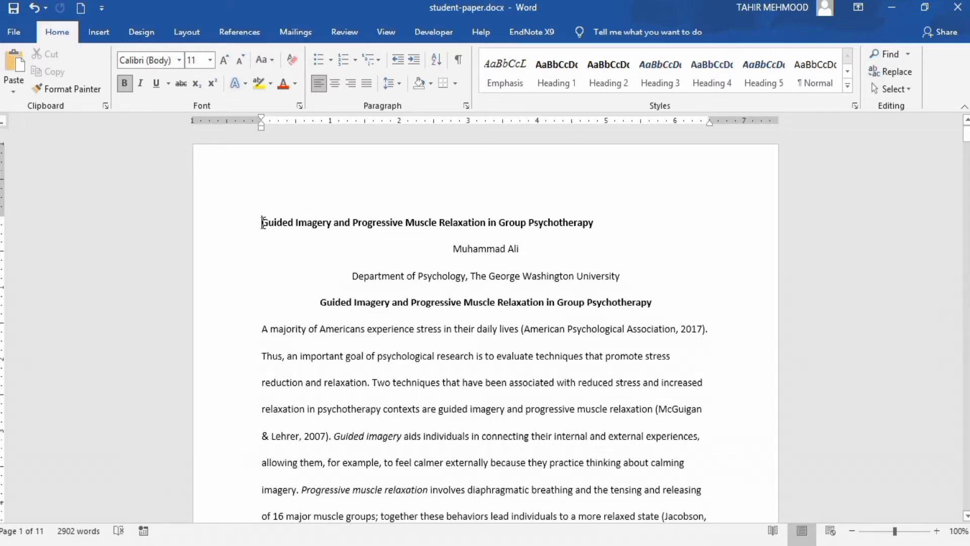
Select the entire text of student-paper.docx with Select All
drag(264, 223, 283, 224)
click(220, 194)
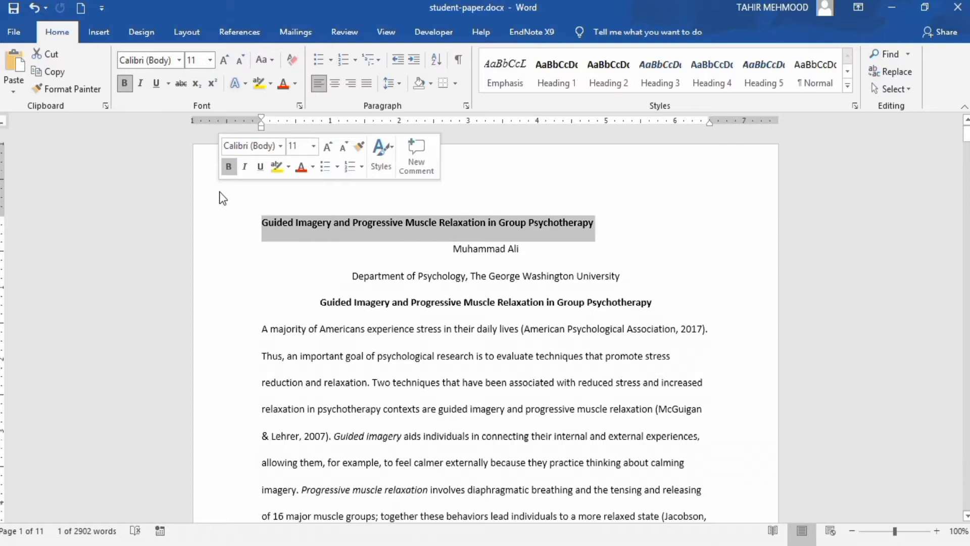
click(240, 250)
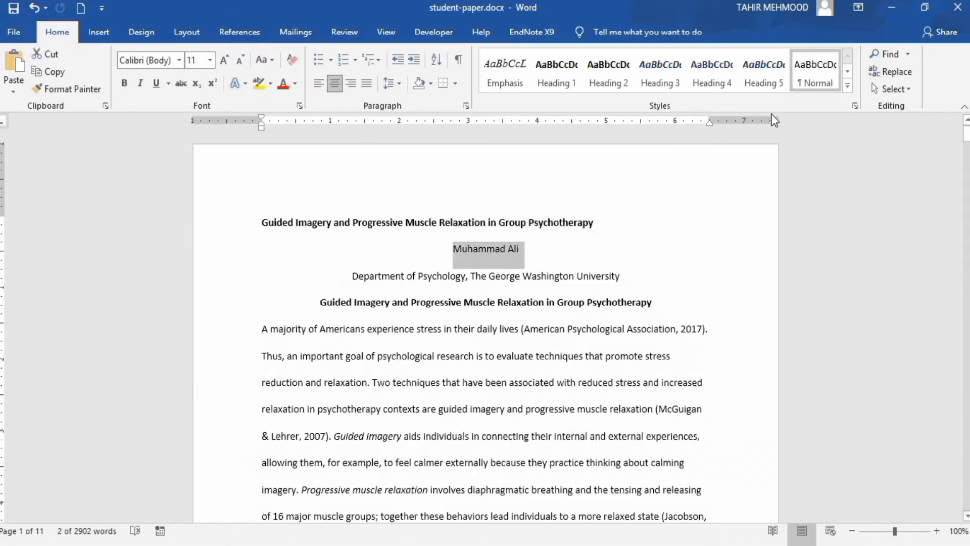
click(910, 90)
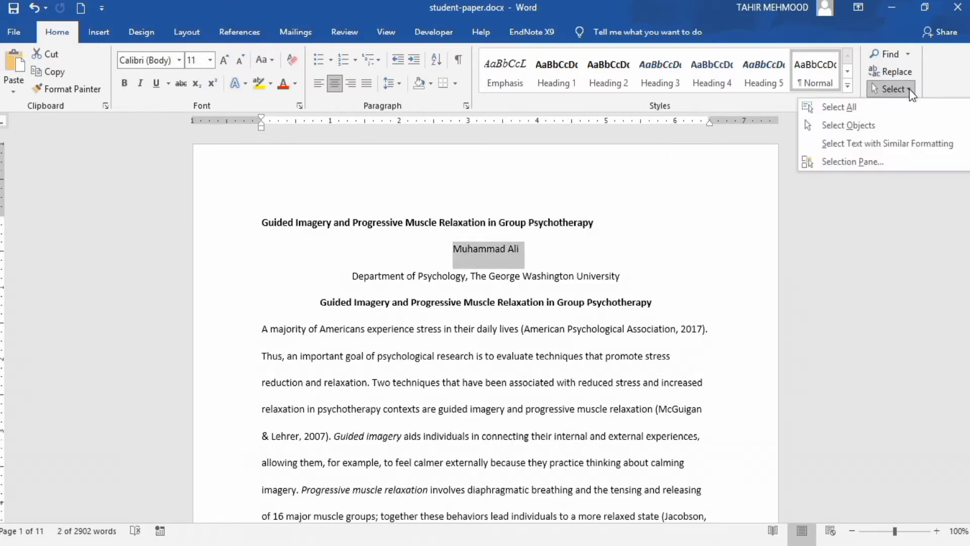
click(856, 108)
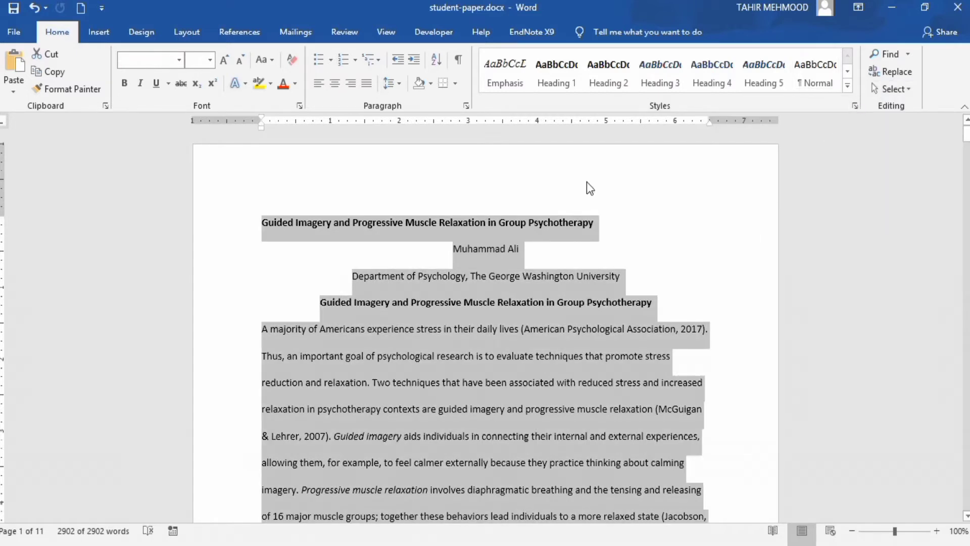
Insert a Plain Number 3 page number at the top right of each page, then close the header
click(104, 32)
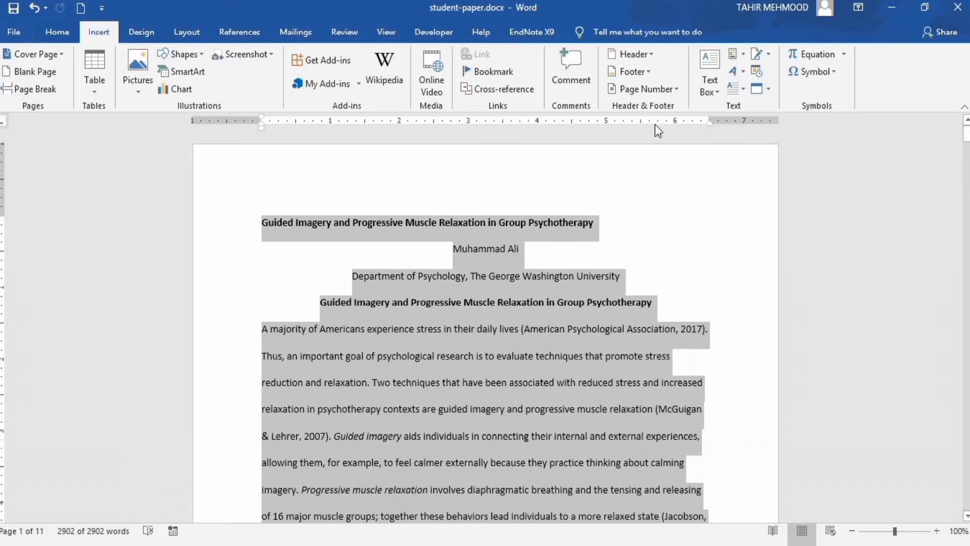
click(681, 91)
mouse_move(672, 105)
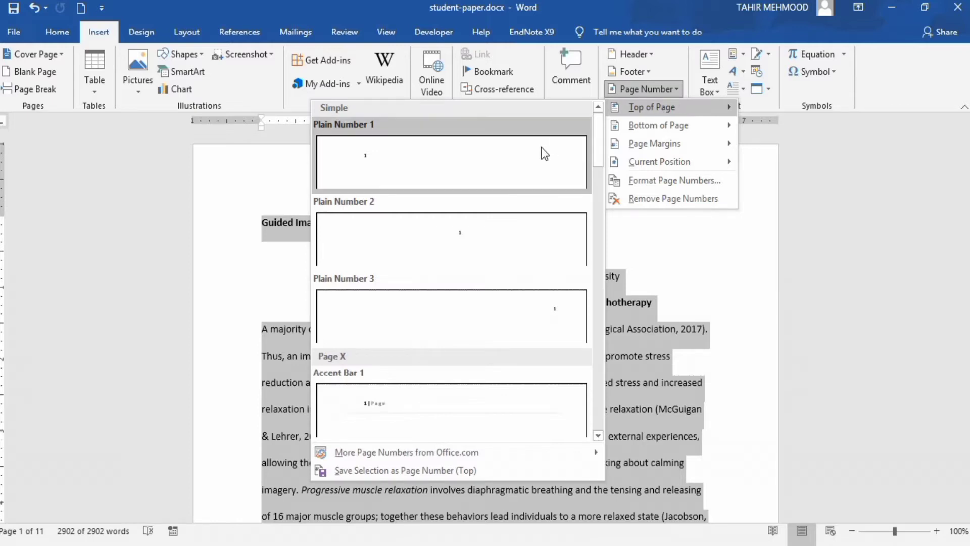
click(570, 322)
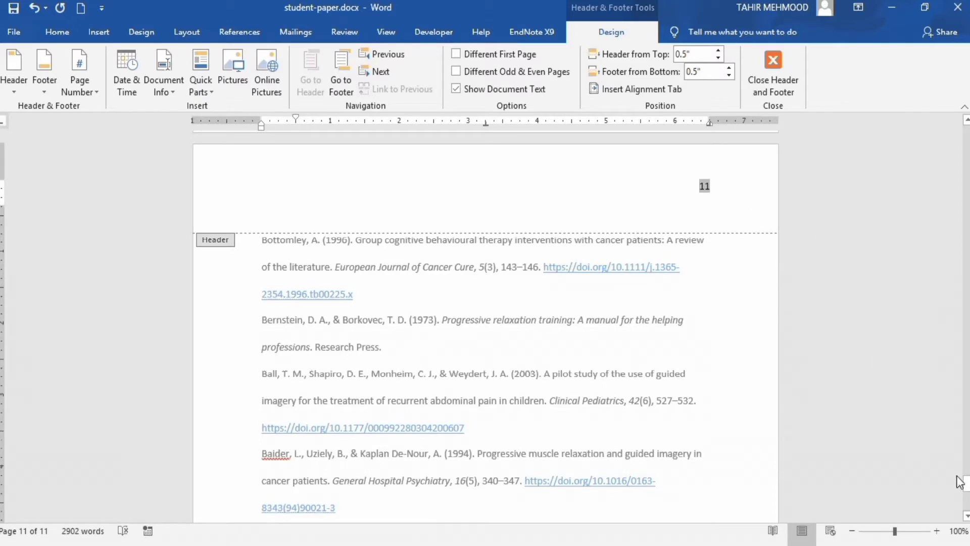
drag(966, 486, 941, 126)
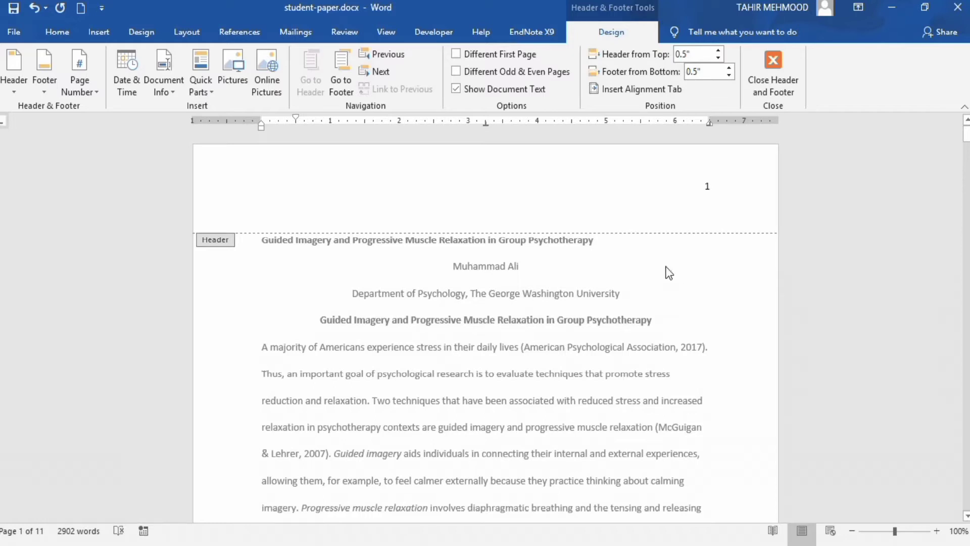
double_click(550, 254)
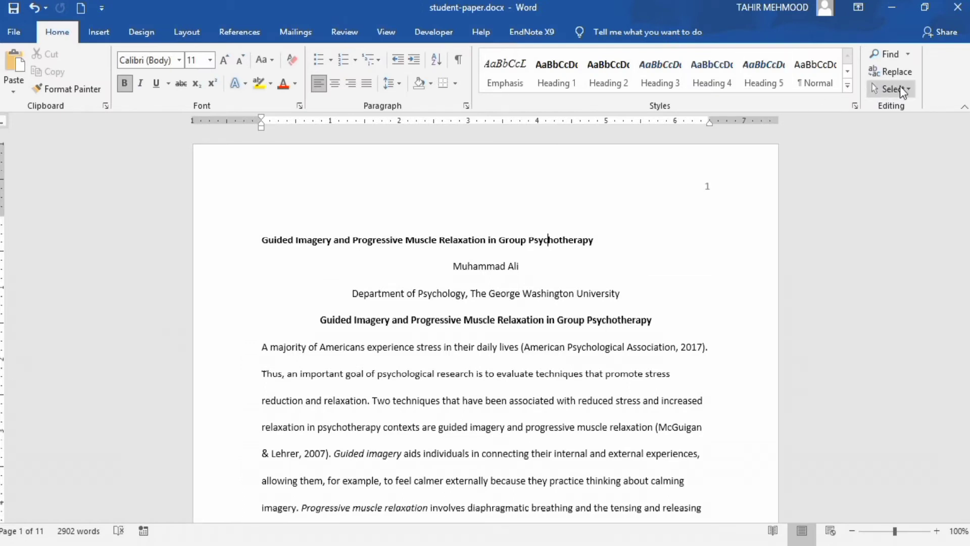
Select the whole document and apply the Normal margin preset of 1 inch on every side
click(912, 94)
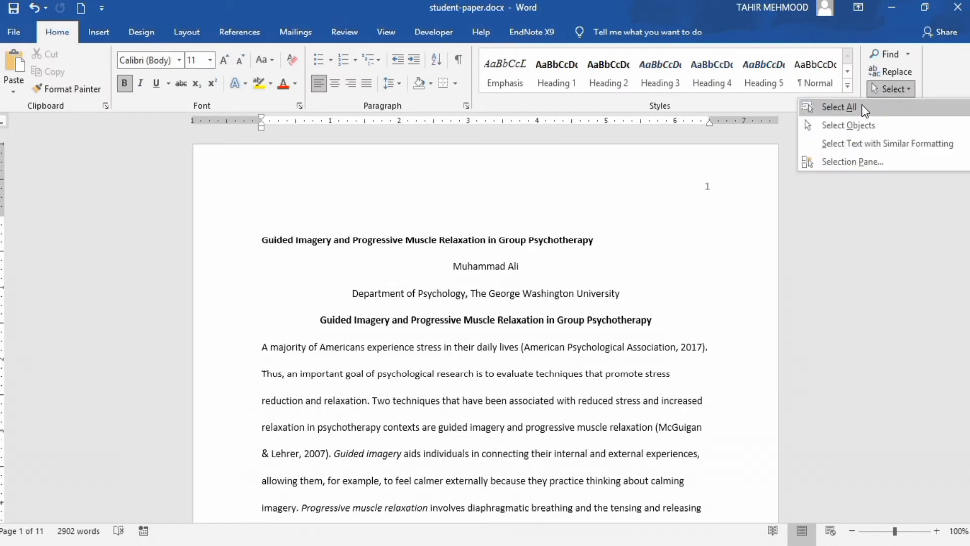
key(Escape)
key(ctrl+a)
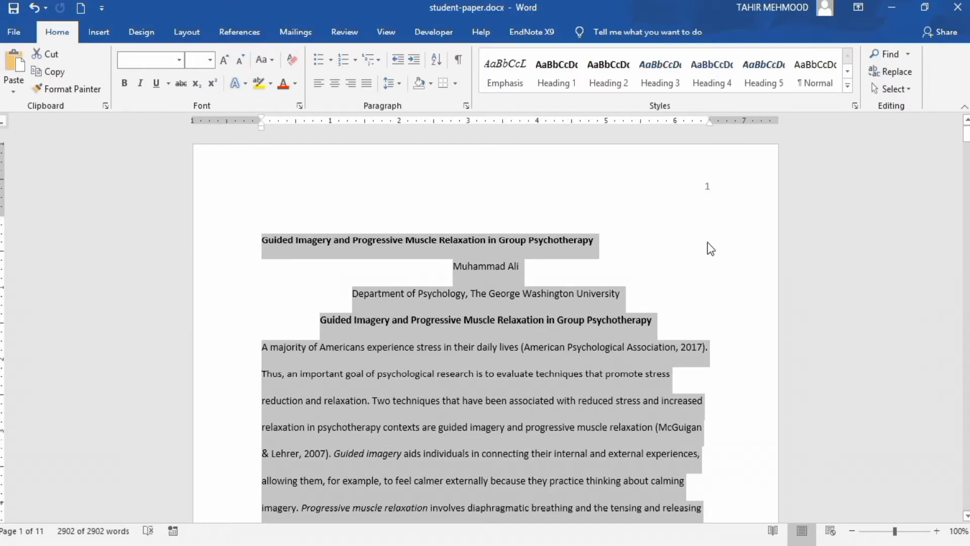
click(187, 34)
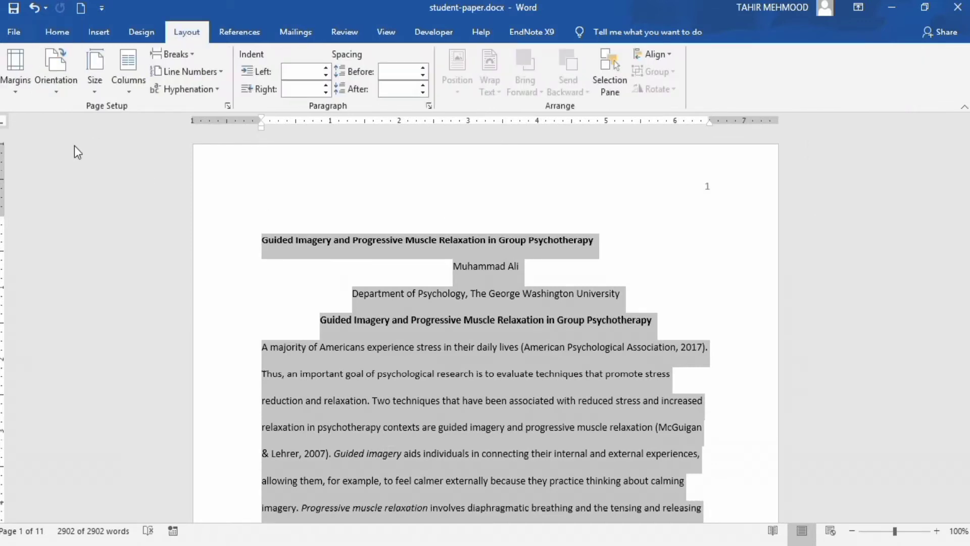
click(19, 95)
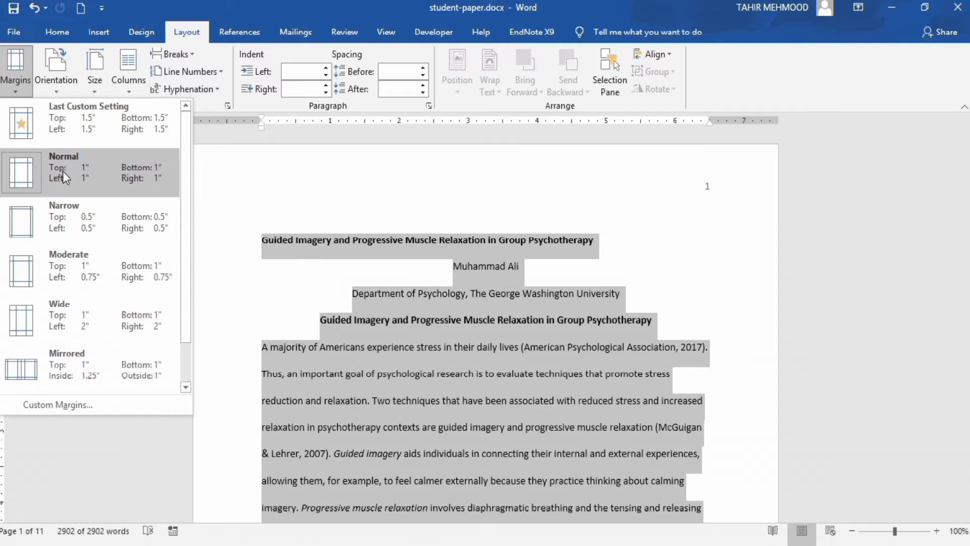
click(139, 177)
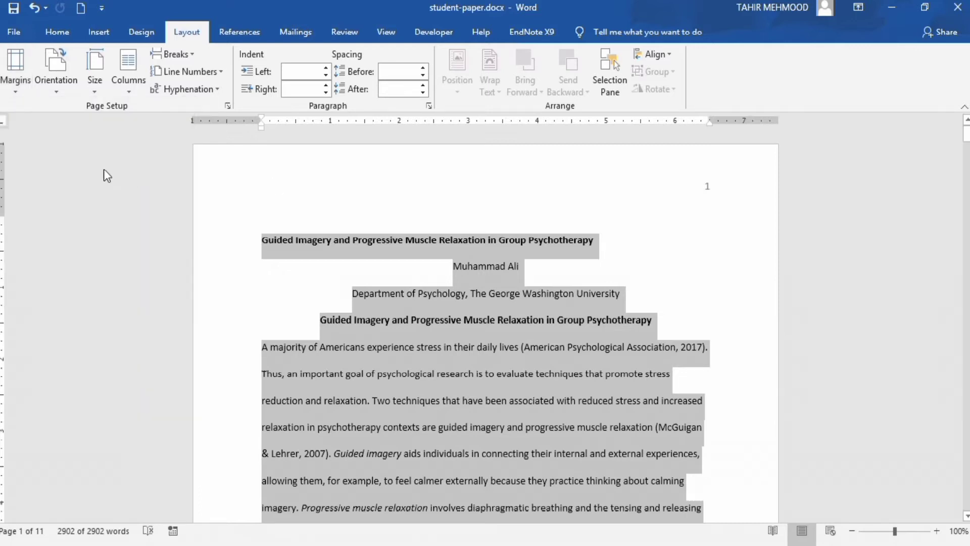
click(60, 34)
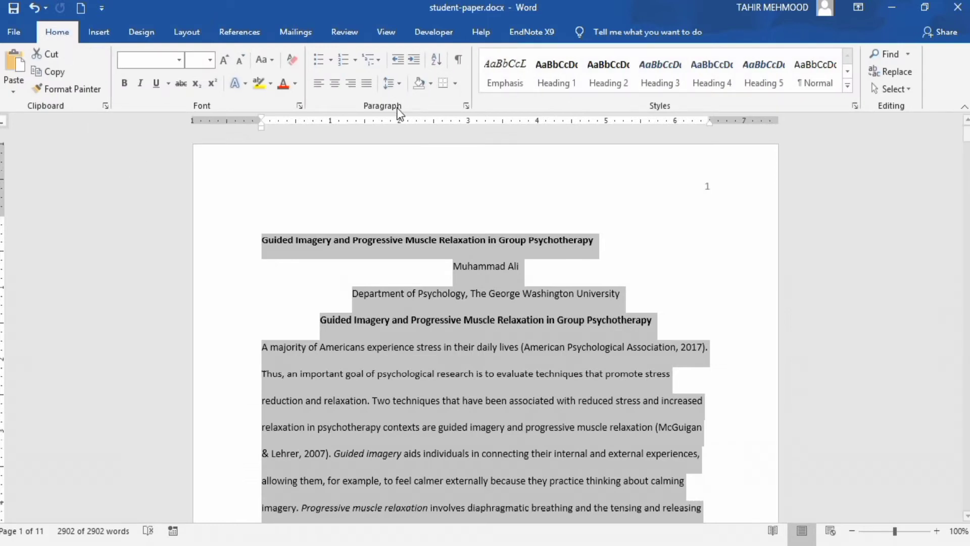
Set line spacing to Double and turn on 'Don't add space between paragraphs of the same style'
click(466, 105)
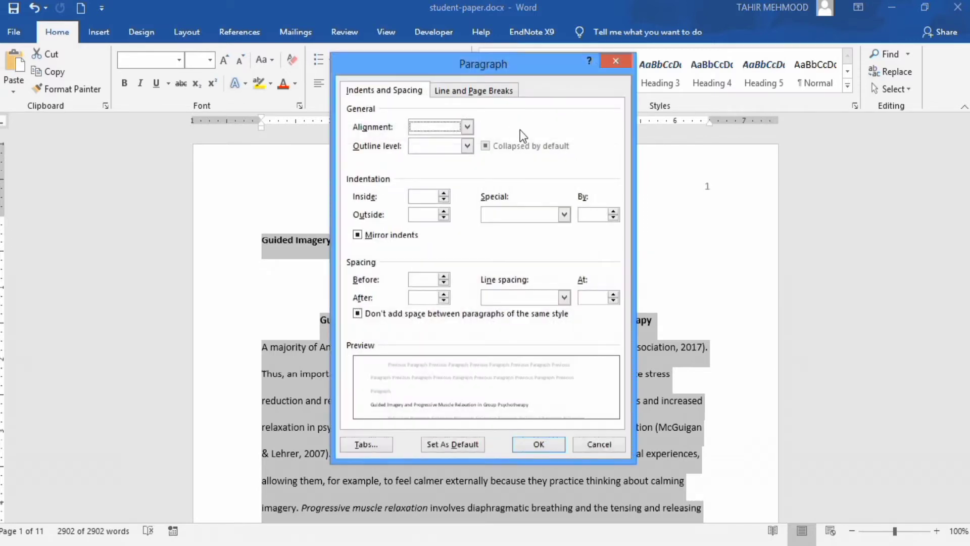
click(565, 297)
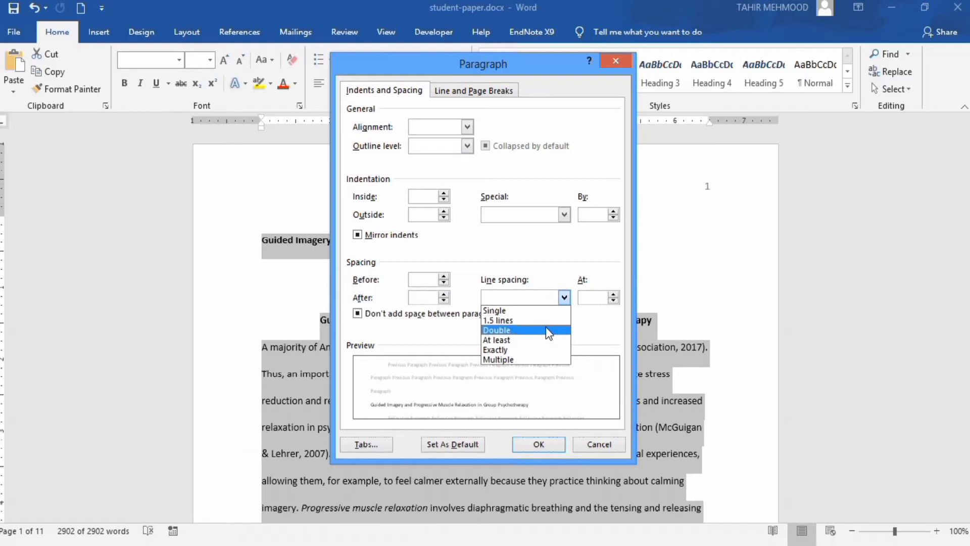
click(545, 330)
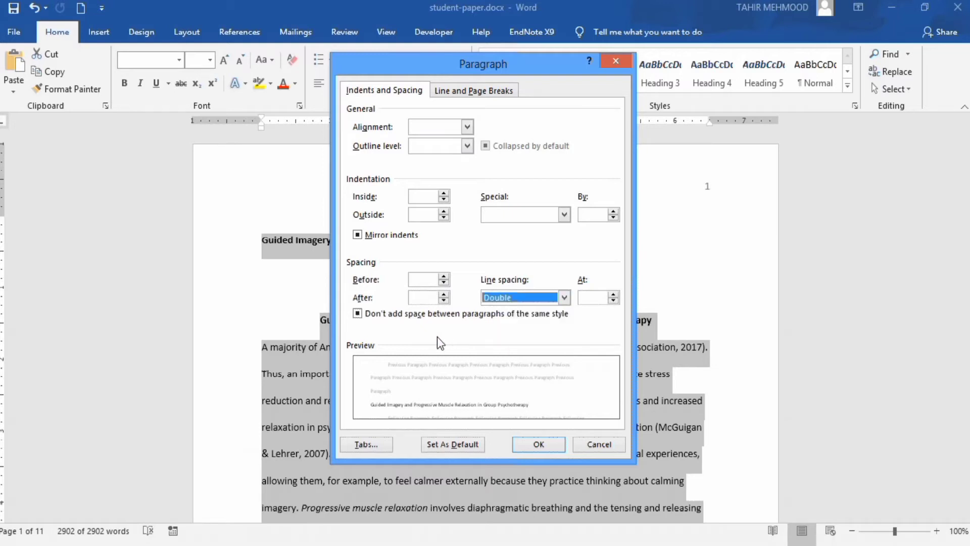
click(358, 314)
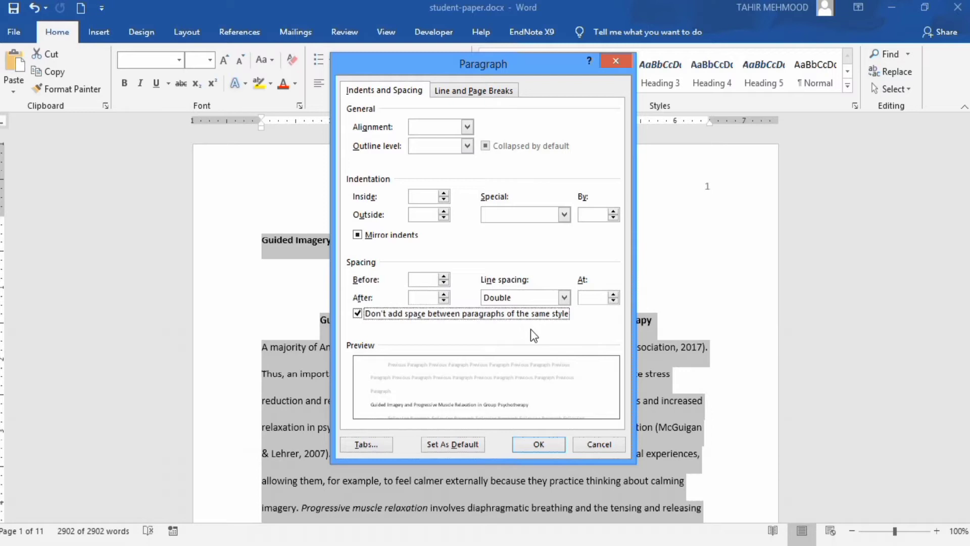
click(539, 445)
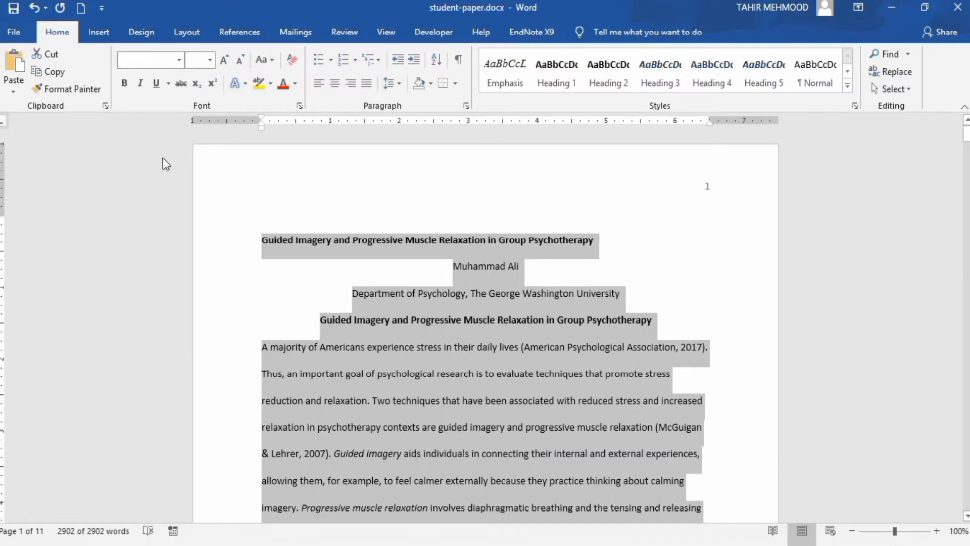
Change the paper's font to Times New Roman 12 pt and check the font guidance in Guidelines.pdf
click(178, 60)
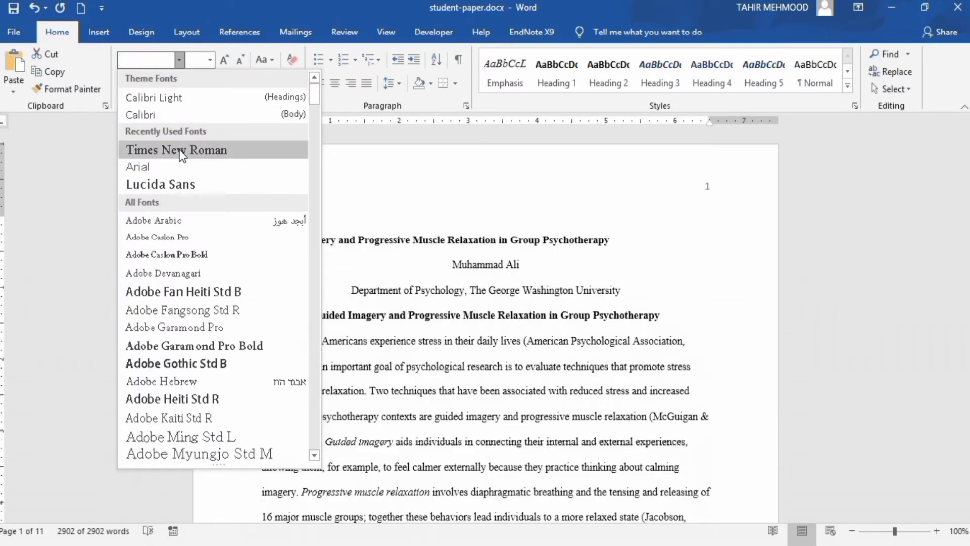
click(182, 152)
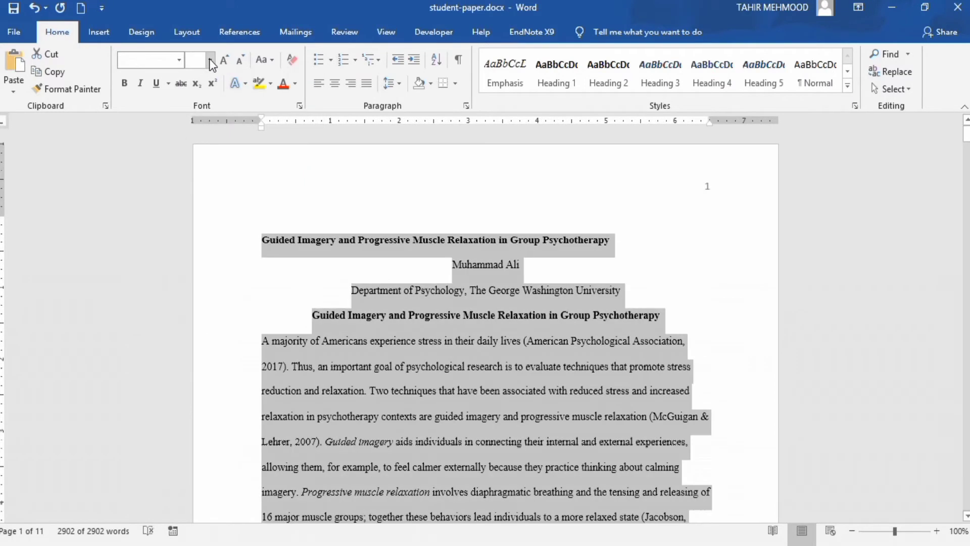
click(209, 58)
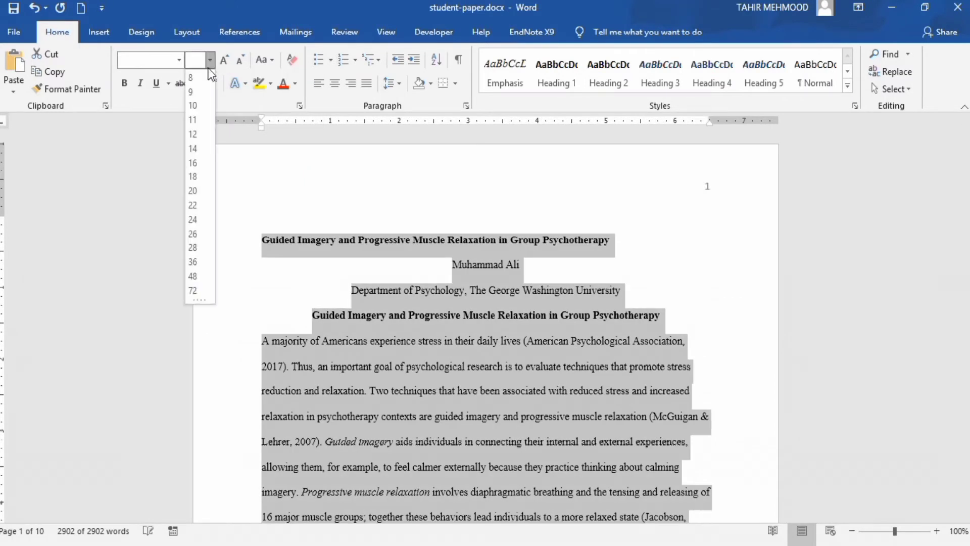
click(197, 135)
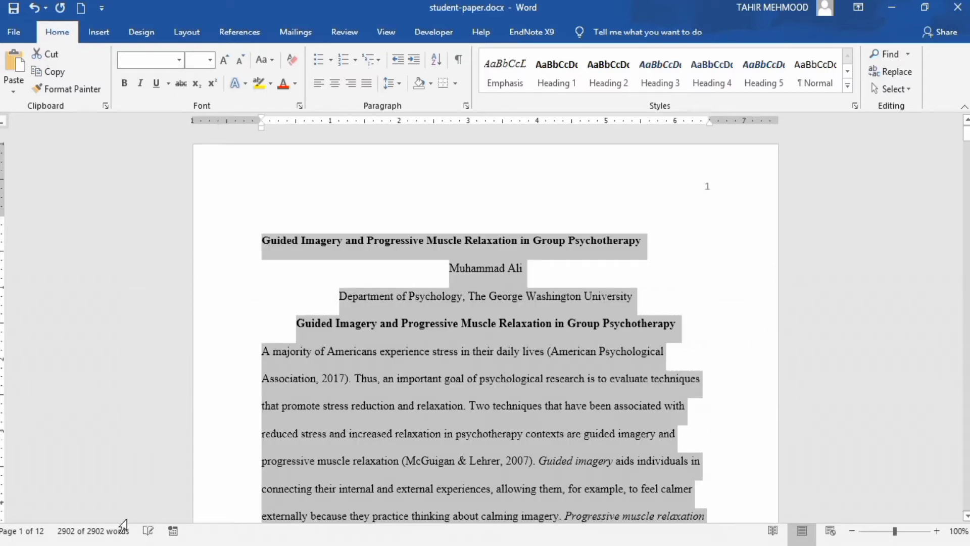
key(alt+Tab)
click(491, 238)
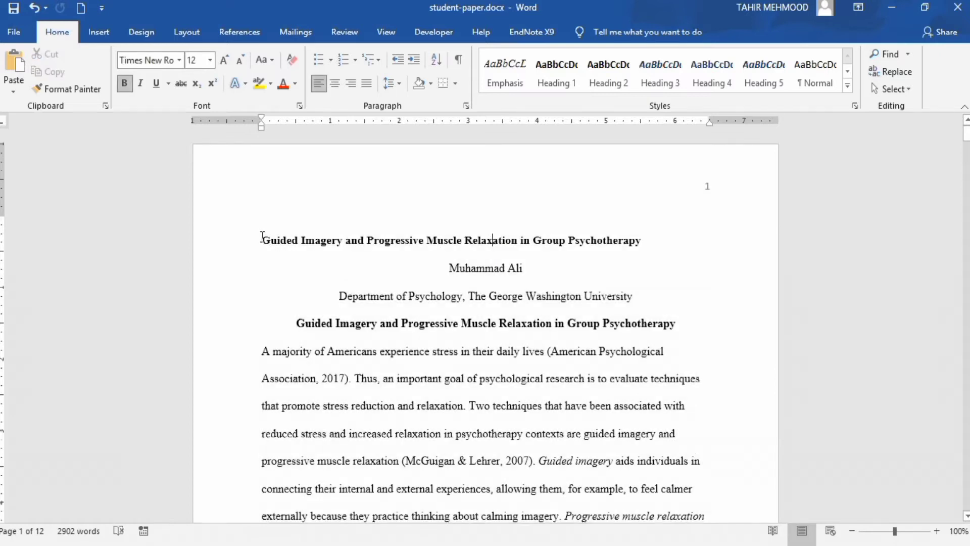
Center the bold title 'Guided Imagery and Progressive Muscle Relaxation in Group Psychotherapy' on page 1
drag(263, 240, 609, 243)
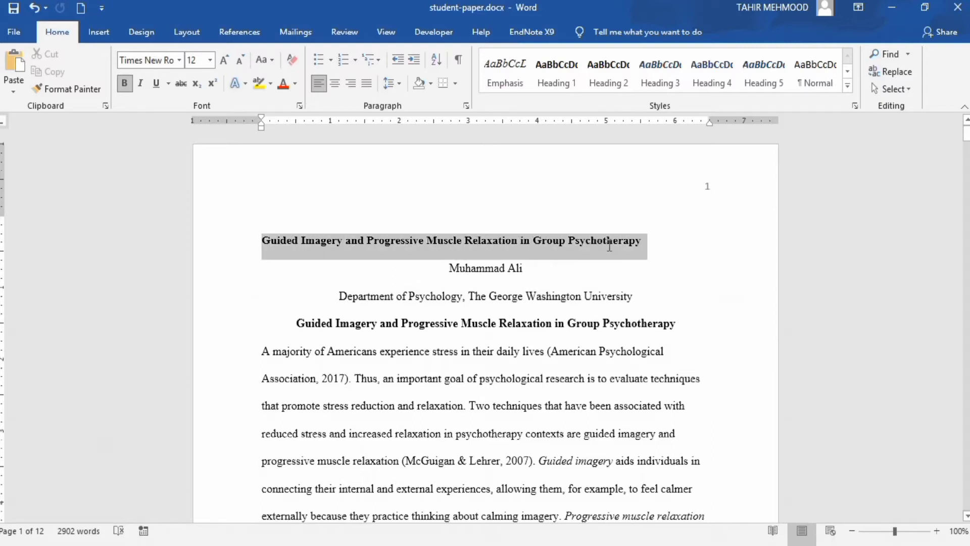
click(335, 83)
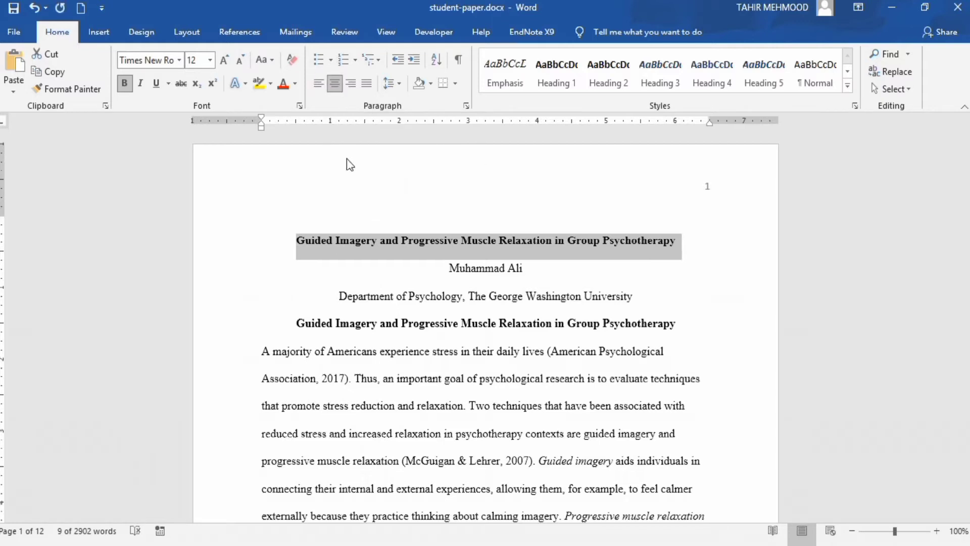
click(350, 244)
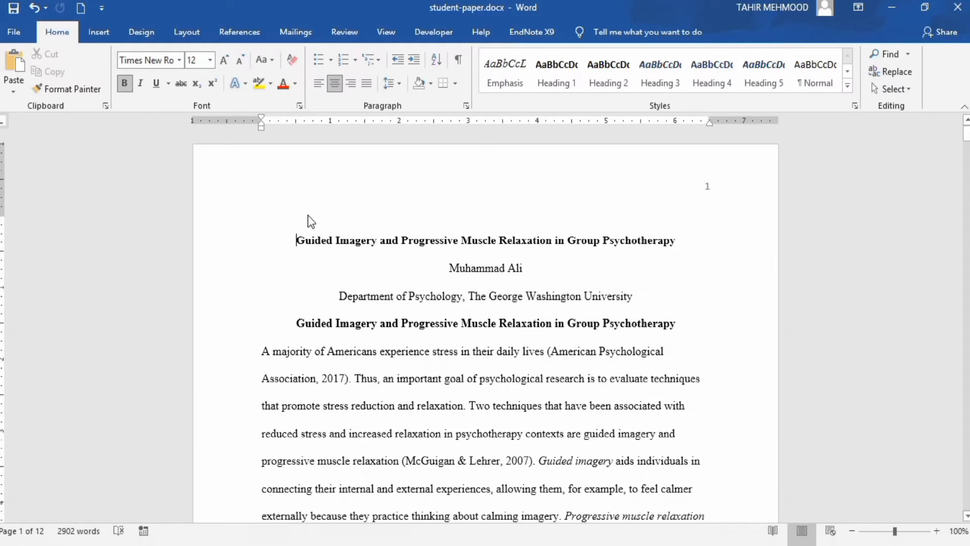
Add blank lines above the title and one blank line between the title and the author line
key(Return)
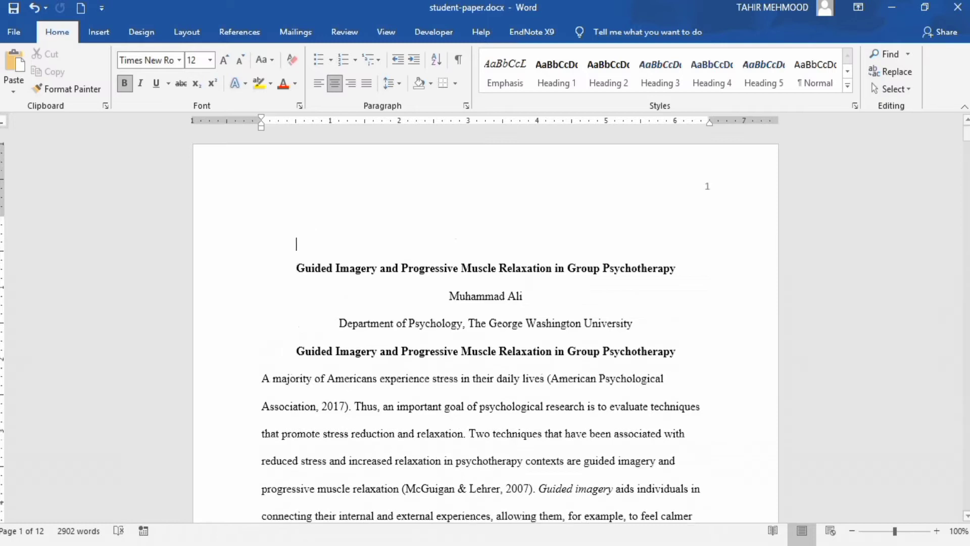
key(Return)
key(Return)
key(Return)
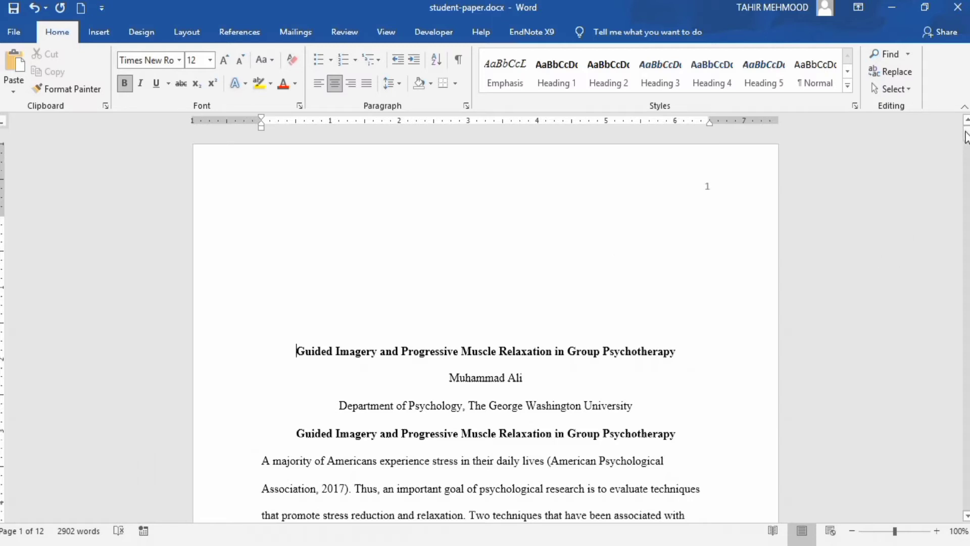
click(676, 351)
key(Return)
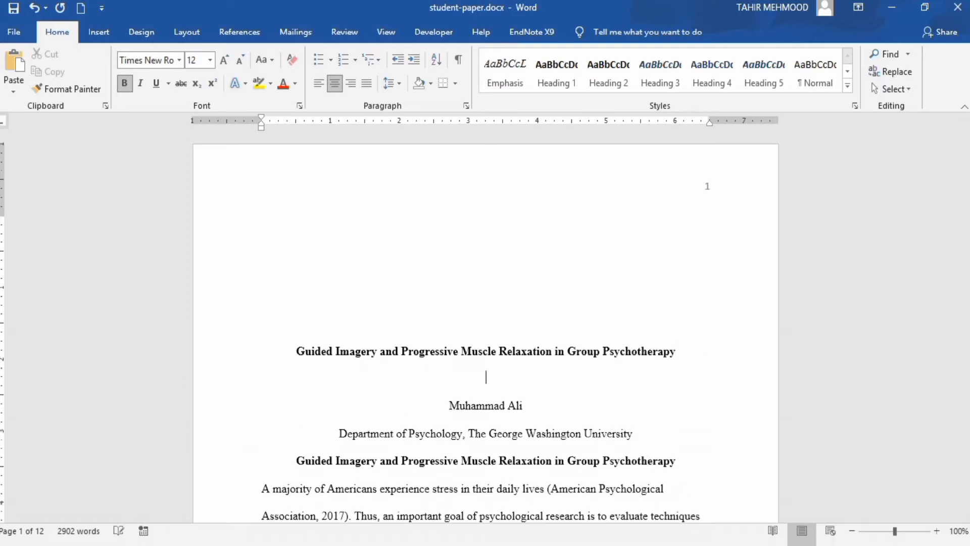
click(492, 405)
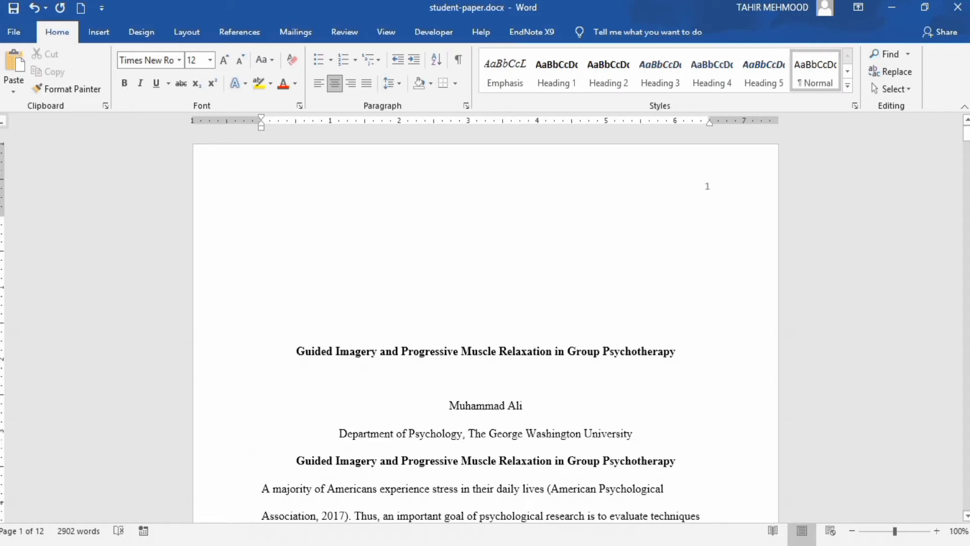
text(and)
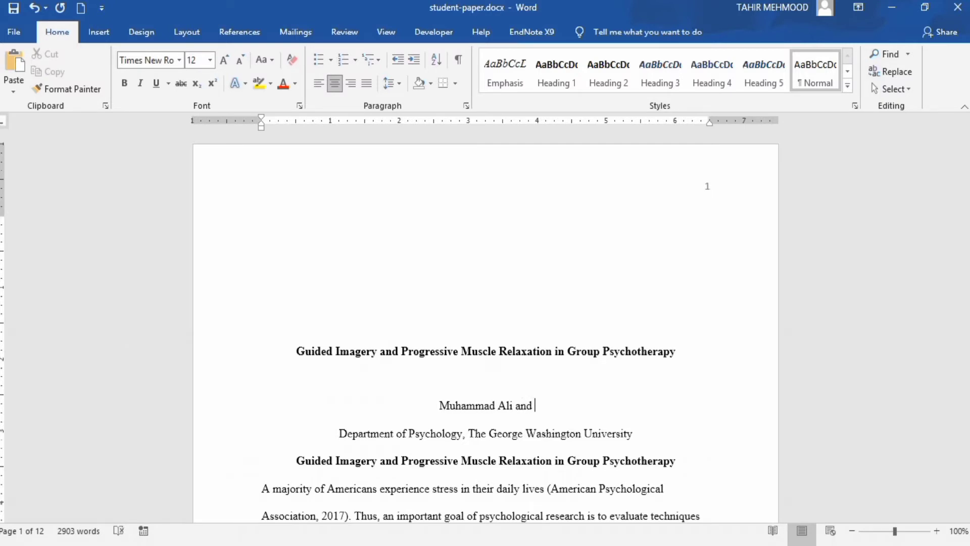
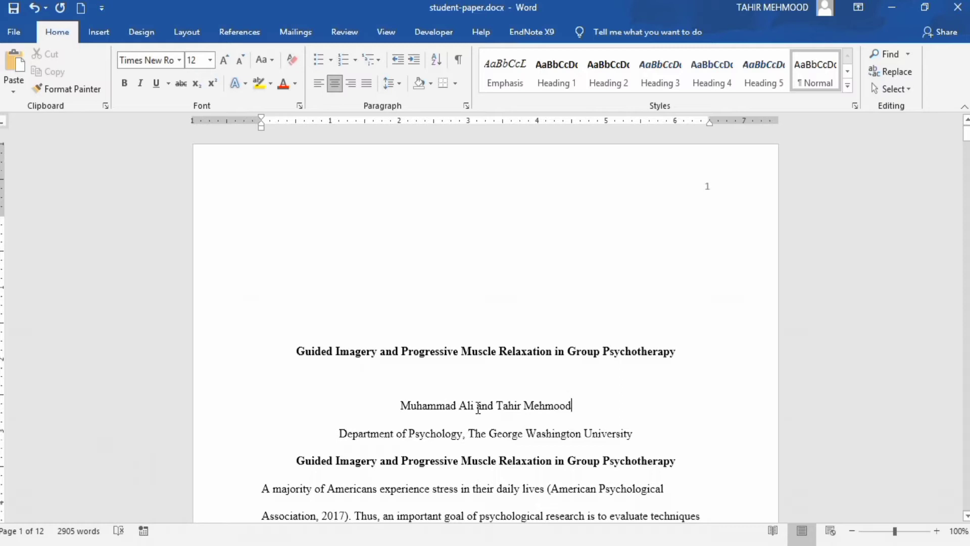
drag(477, 407, 560, 408)
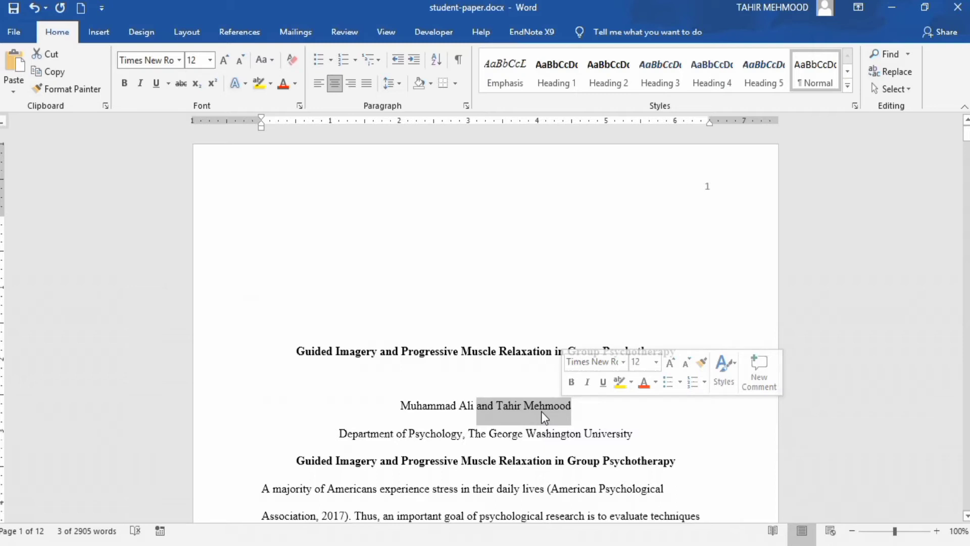
click(475, 407)
text(, )
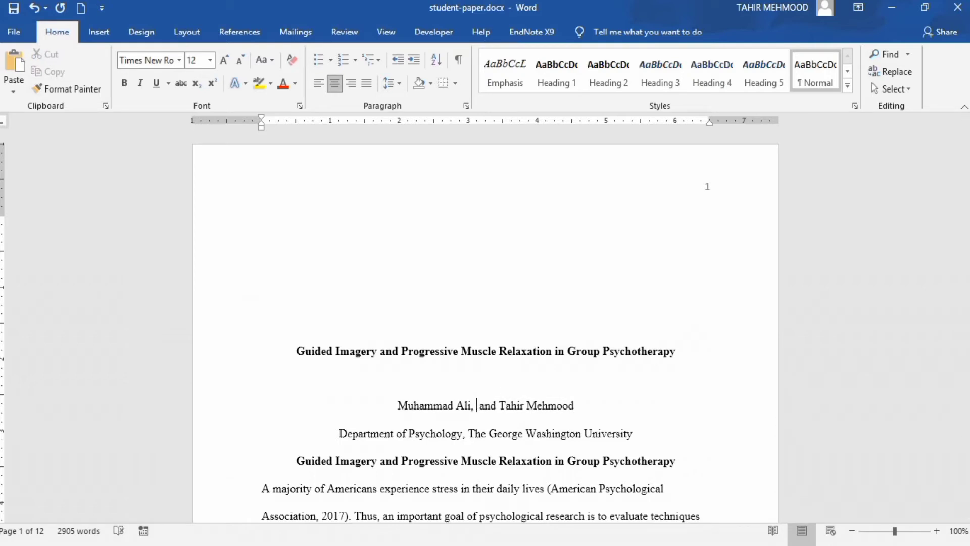
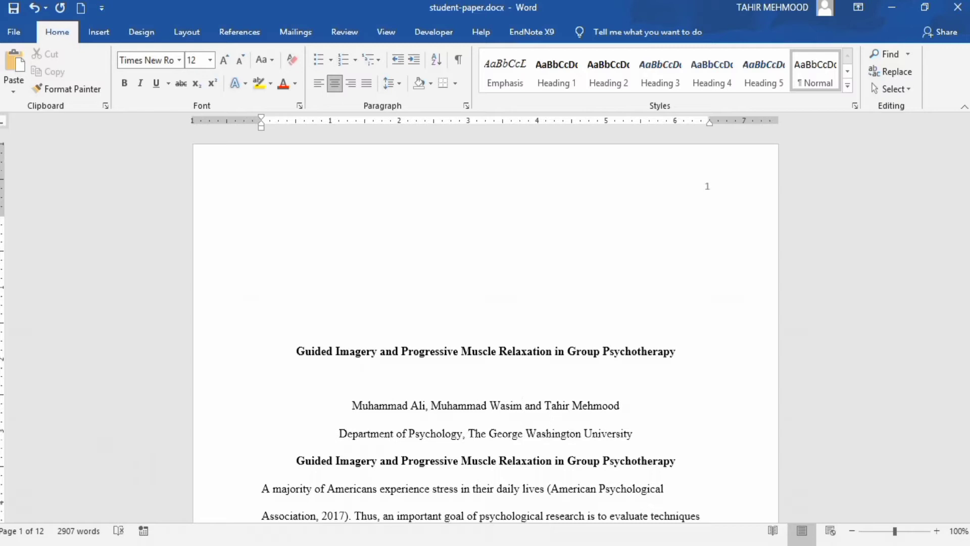
drag(439, 406, 603, 414)
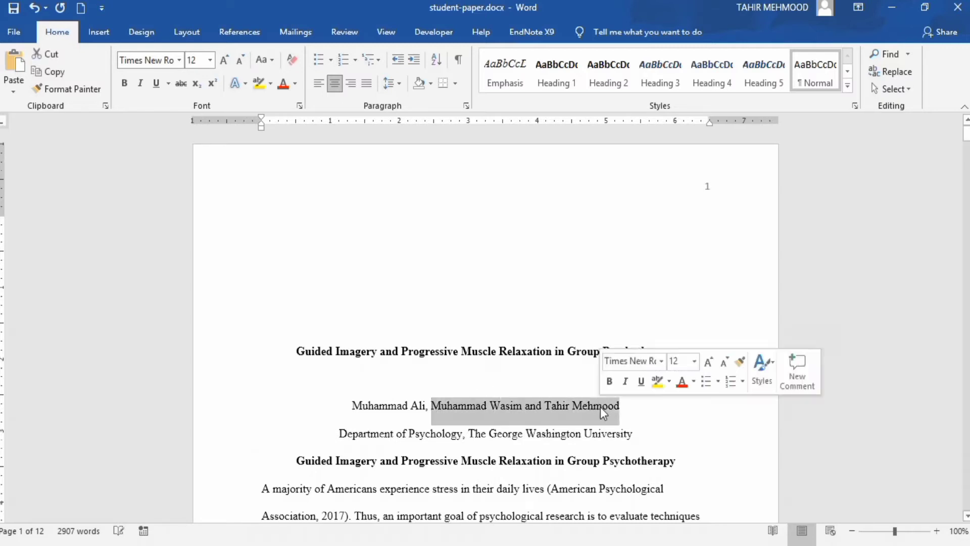
key(BackSpace)
key(BackSpace)
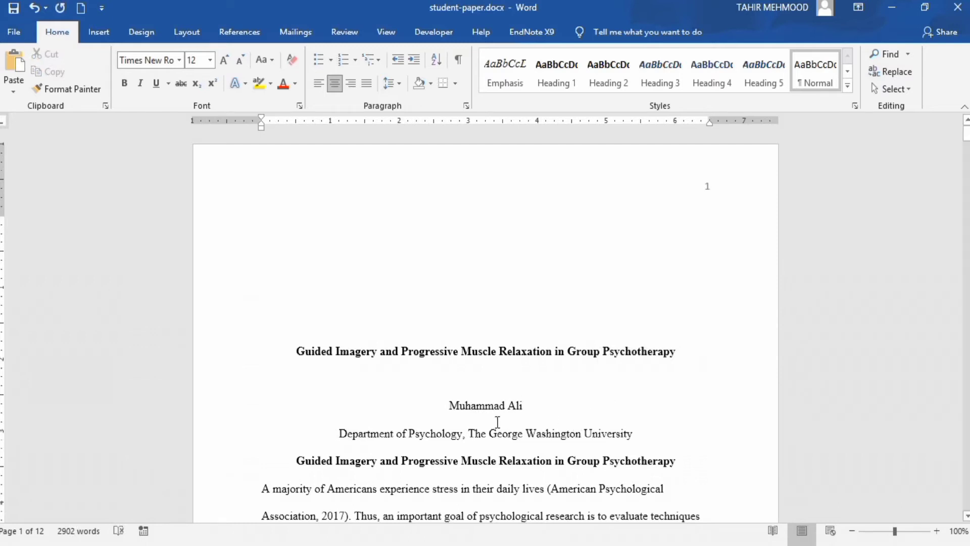
click(449, 433)
Add the line 'STAT 701: Experimental Statistics' below the department line, followed by a new line
click(647, 438)
key(Return)
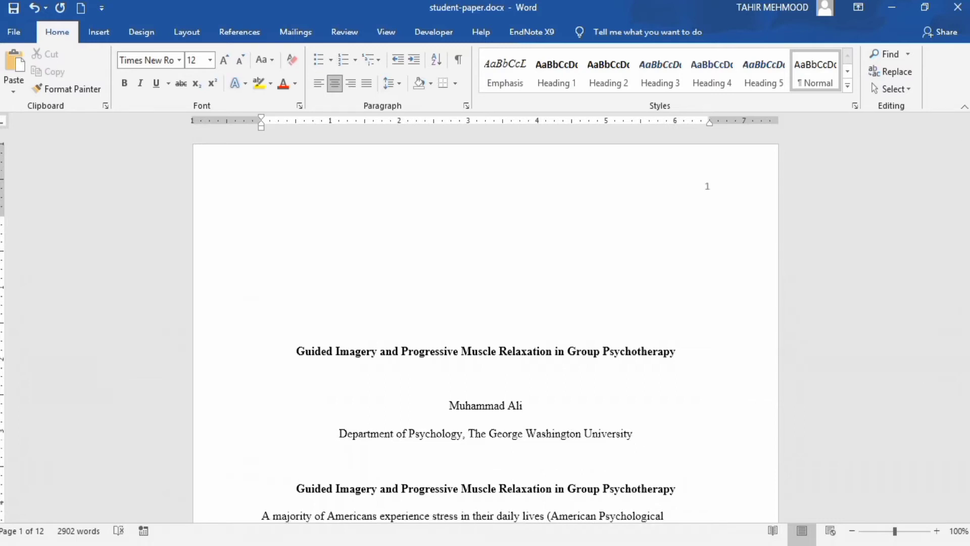
text(STAT 701: Ex)
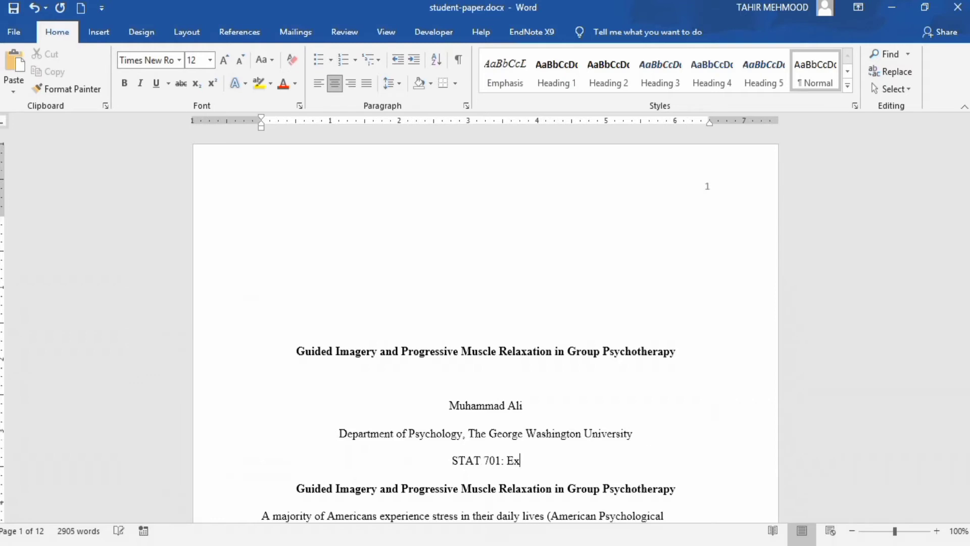
text(perimental )
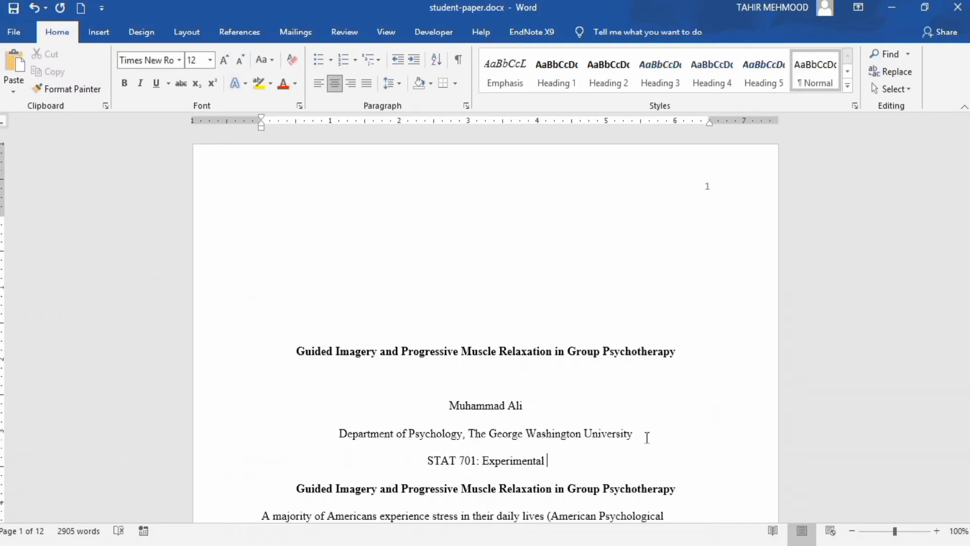
text(Stat)
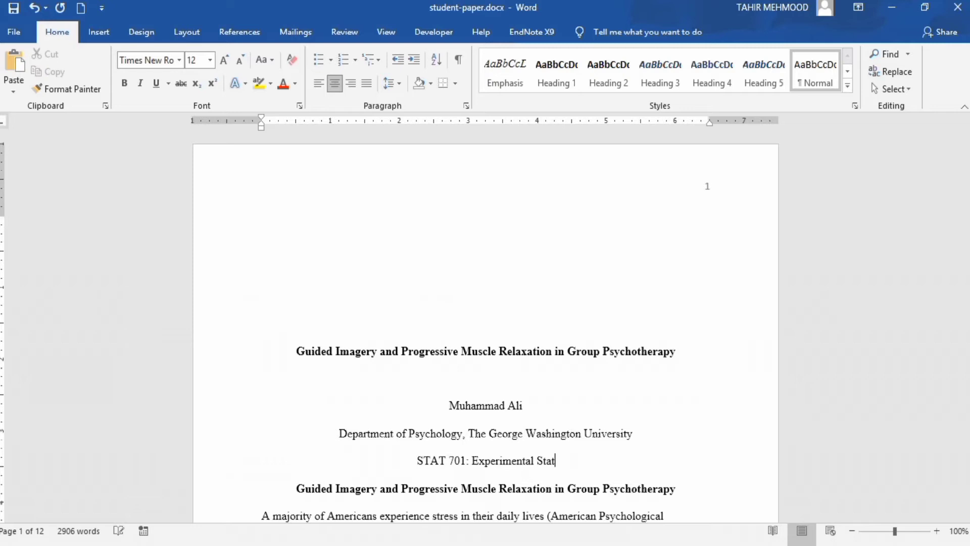
text(istics)
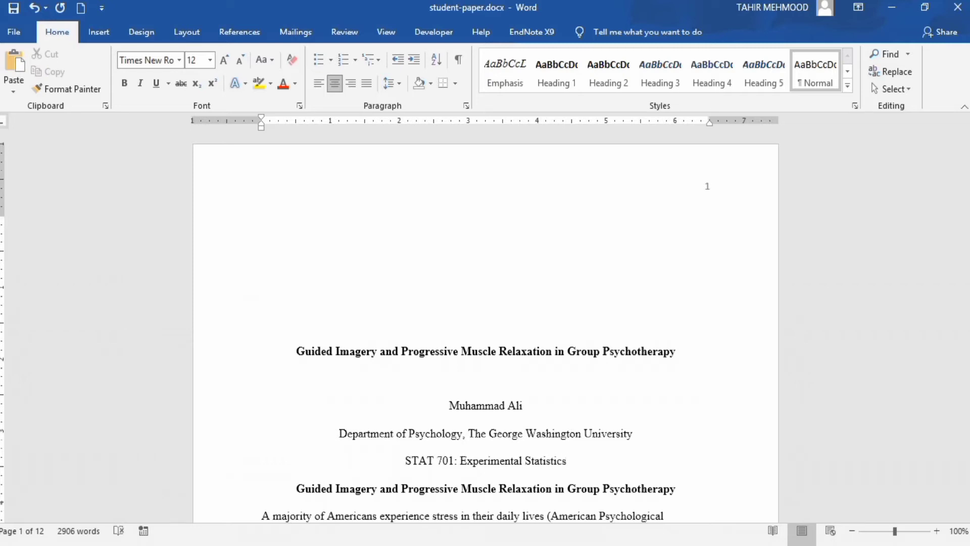
key(Return)
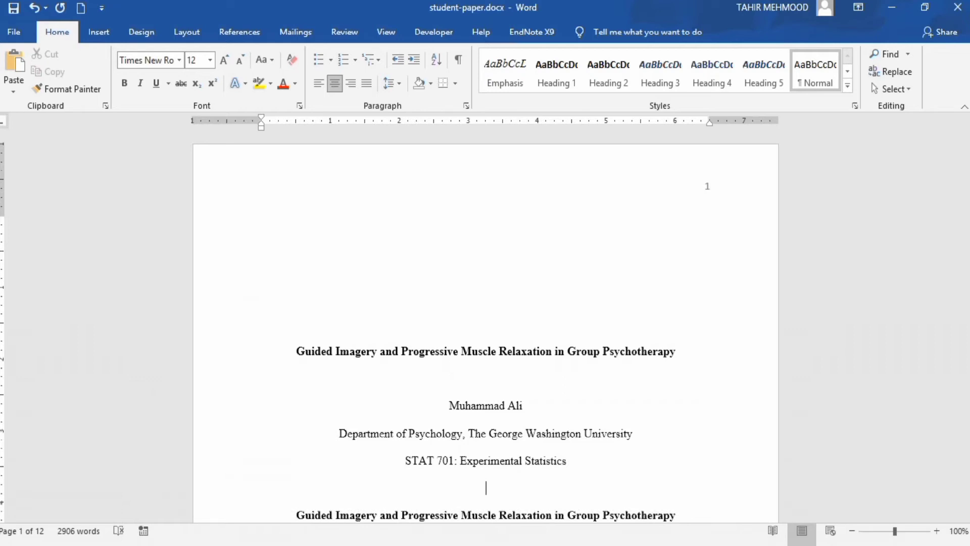
Type the date October 10, 2020 below the course line
text(C)
key(BackSpace)
text(Octob)
key(Return)
text(10, 2020)
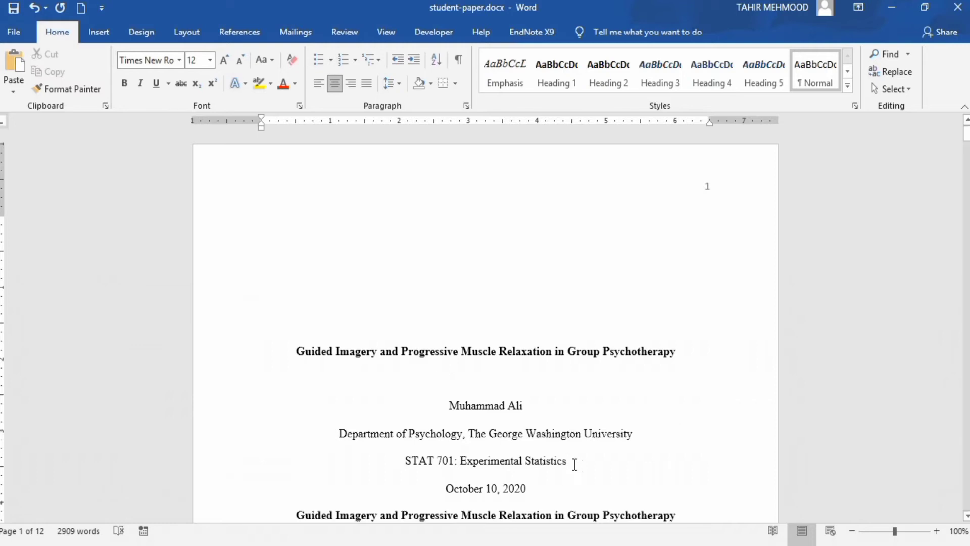
Add the instructor's name on its own line between the course line and the date
key(Return)
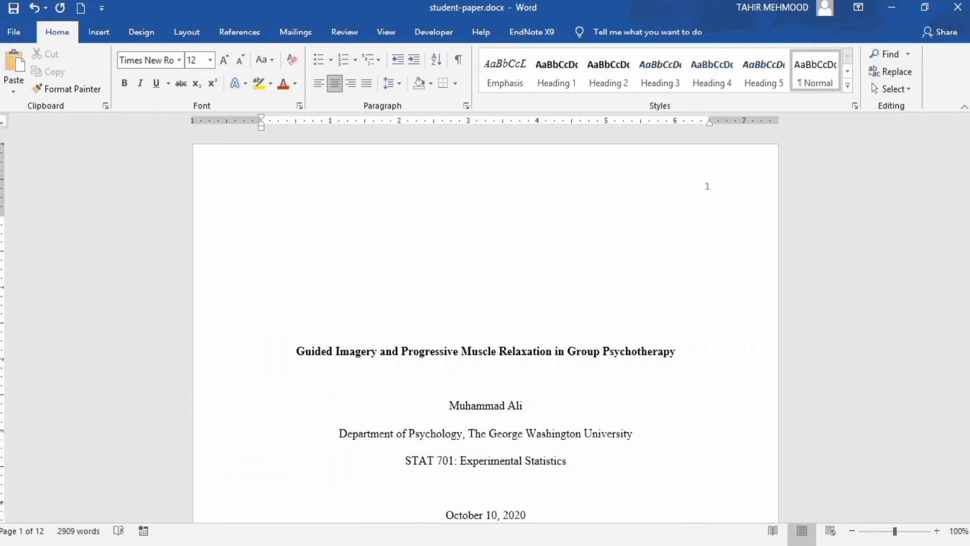
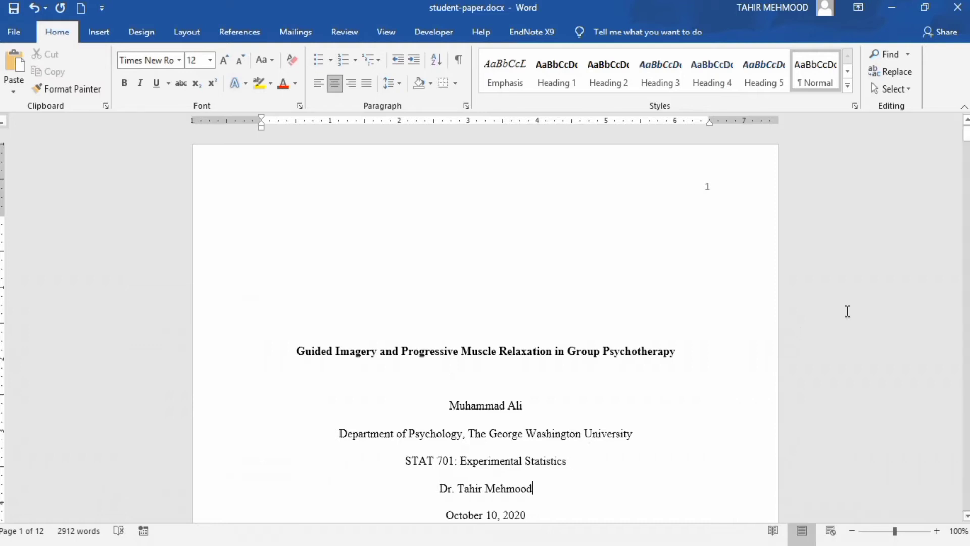
drag(966, 137, 967, 149)
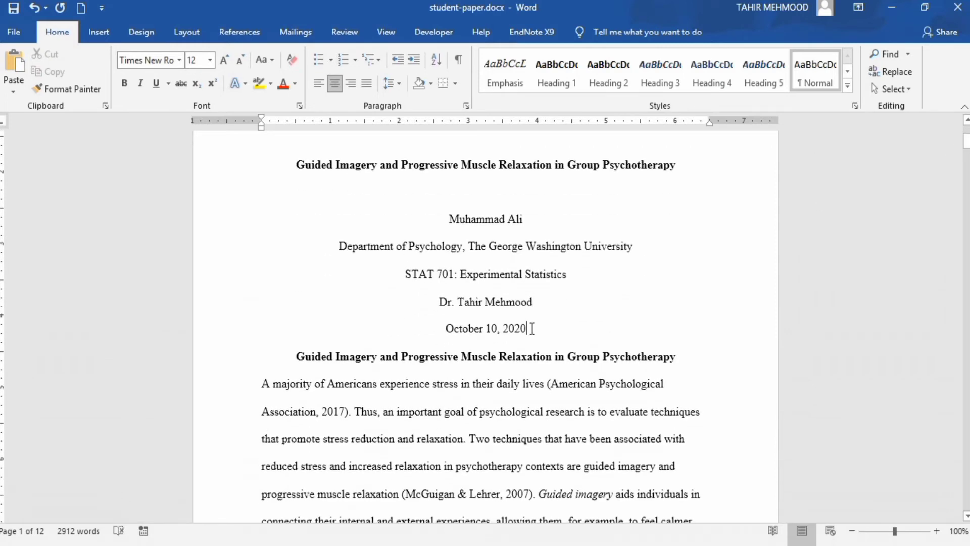
click(532, 329)
Insert a page break after the date so the body starts on page 2, removing the extra empty page
key(Return)
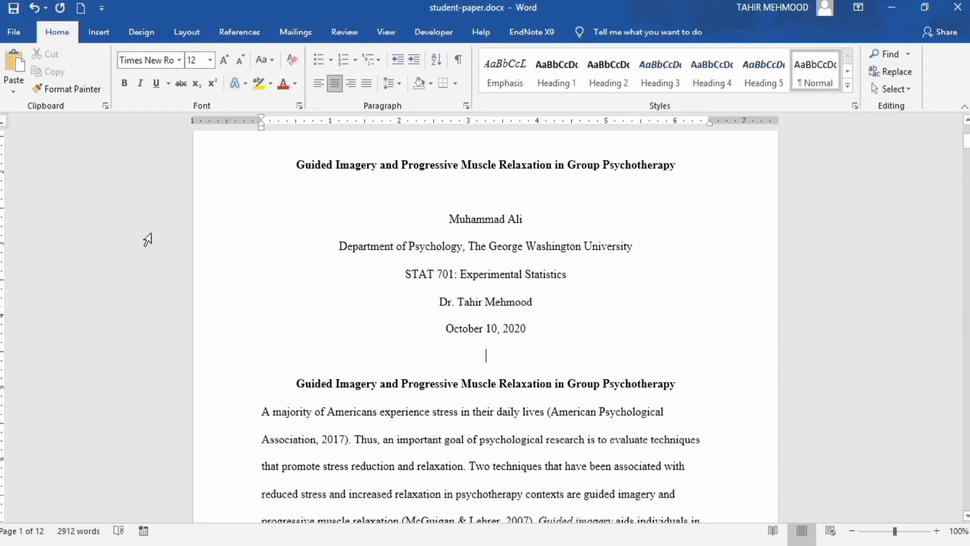
click(103, 38)
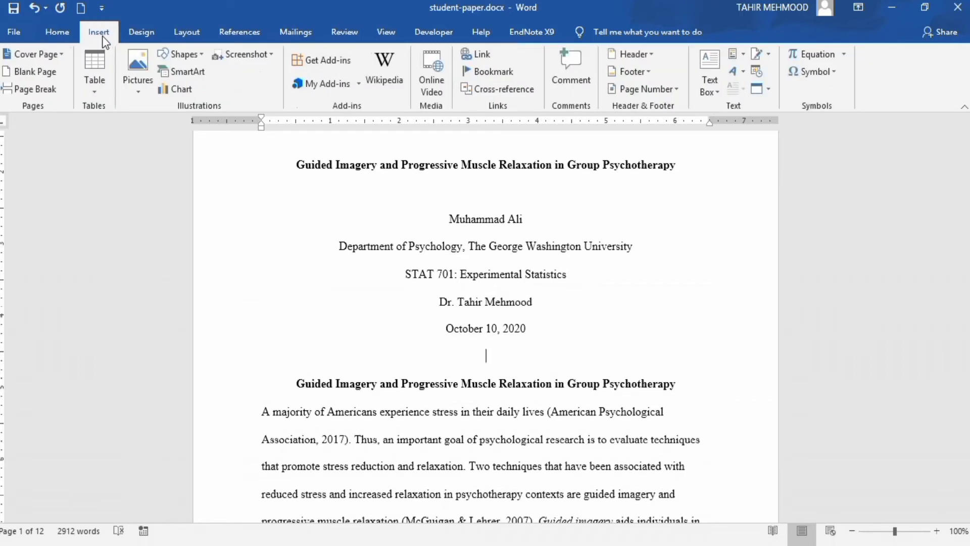
click(40, 94)
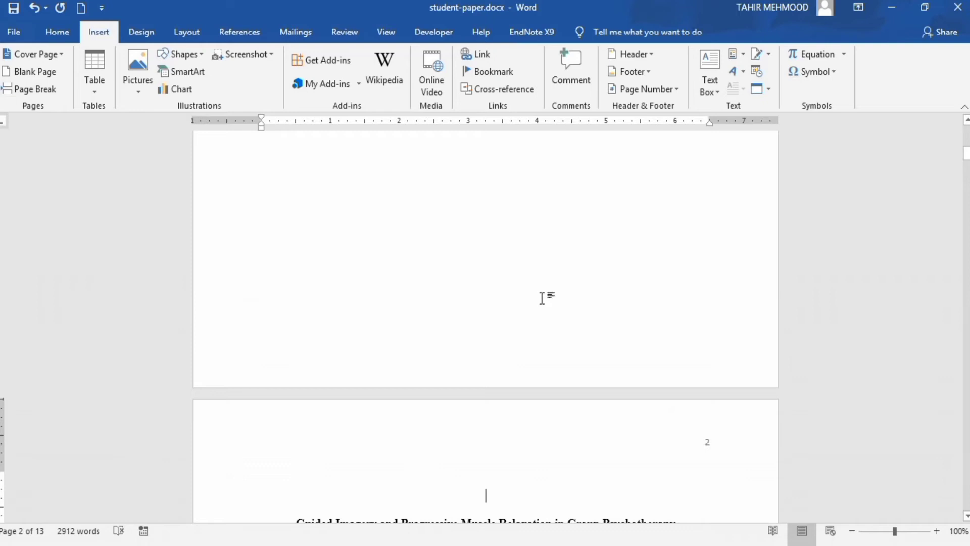
key(BackSpace)
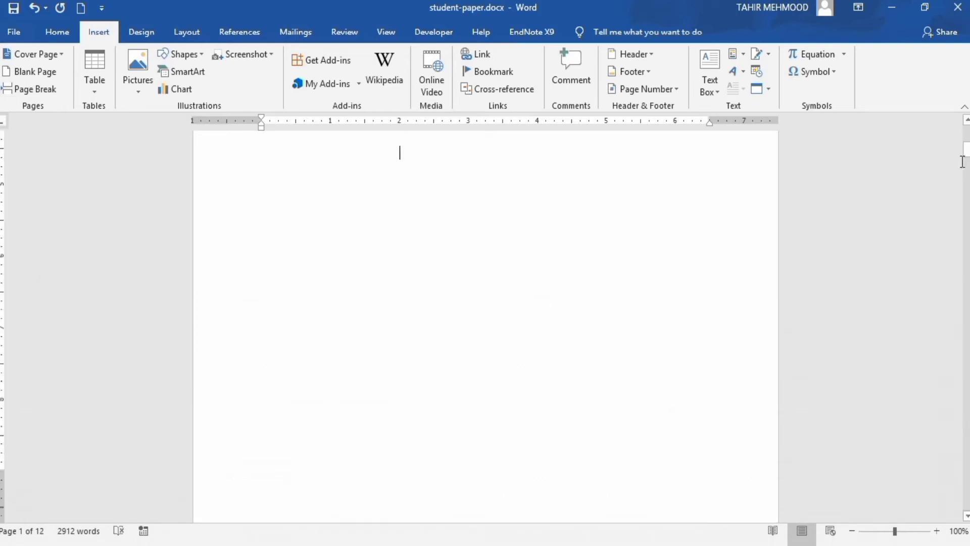
mouse_move(966, 158)
mouse_down()
mouse_move(966, 149)
mouse_move(967, 178)
mouse_move(966, 167)
mouse_up()
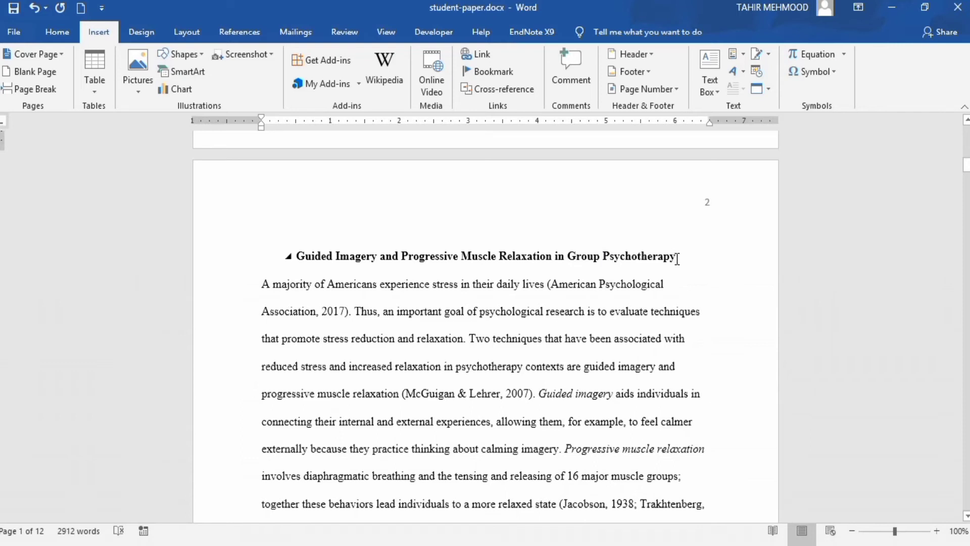
Check the centered title heading, return to the Home ribbon, and put the caret before the first body paragraph
drag(678, 258, 297, 255)
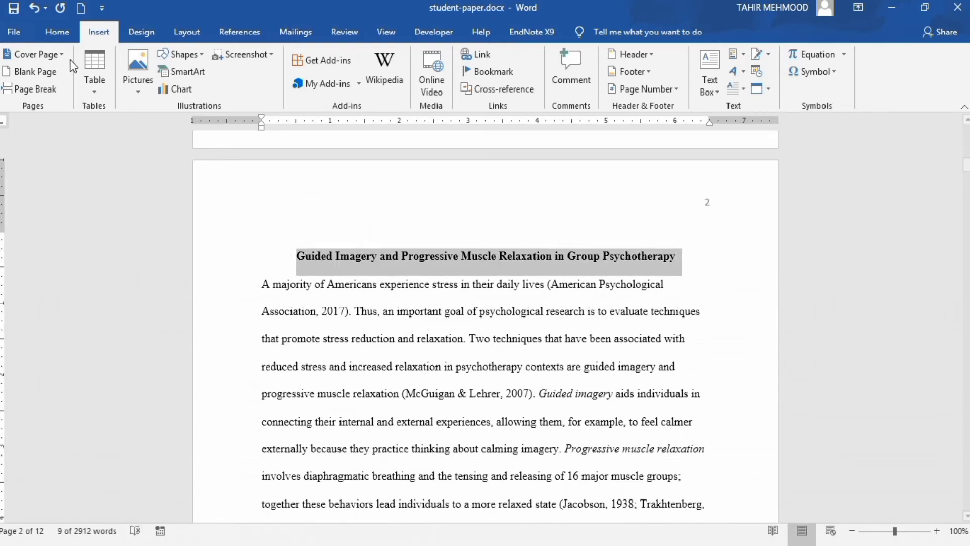
click(63, 32)
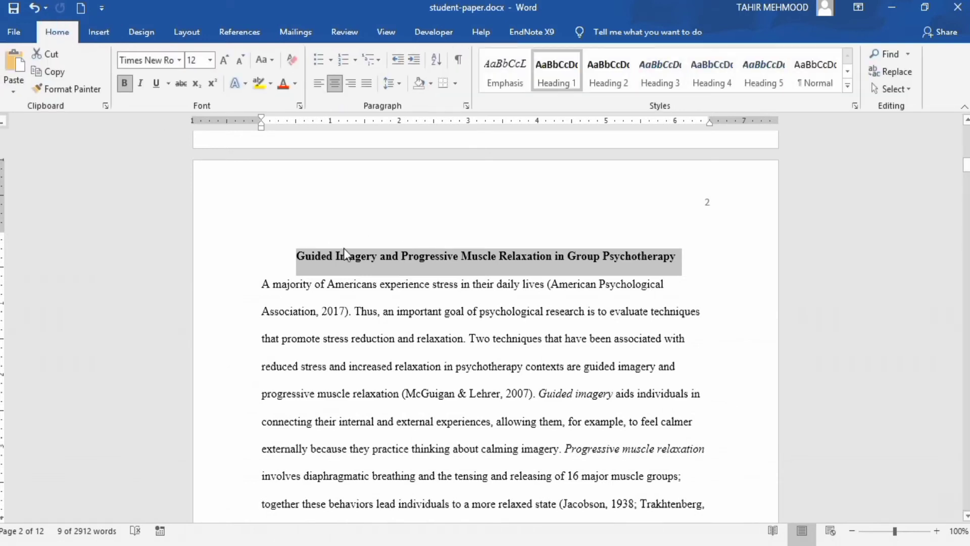
click(364, 285)
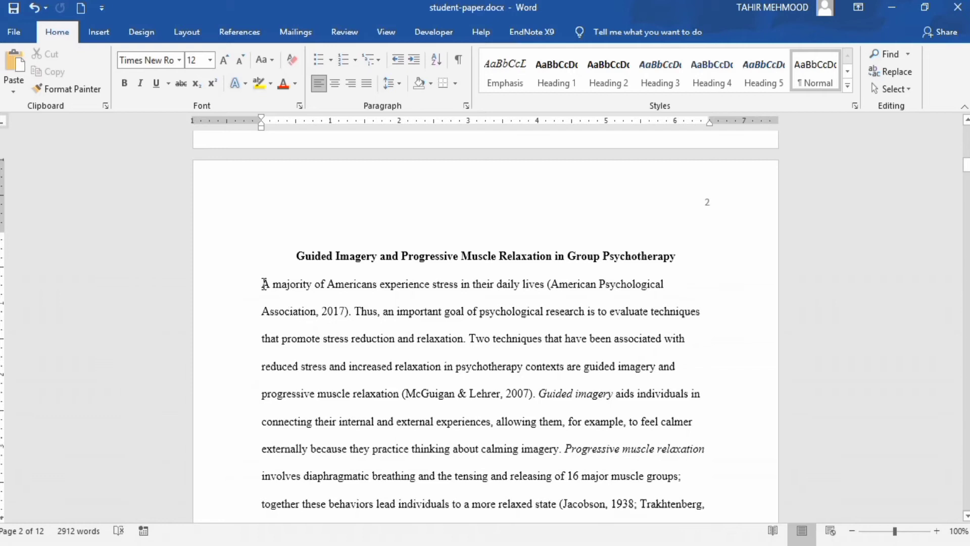
click(263, 284)
Add half-inch first-line indents to the 'A majority', 'Group psychotherapy' and 'The purpose' paragraphs
key(Tab)
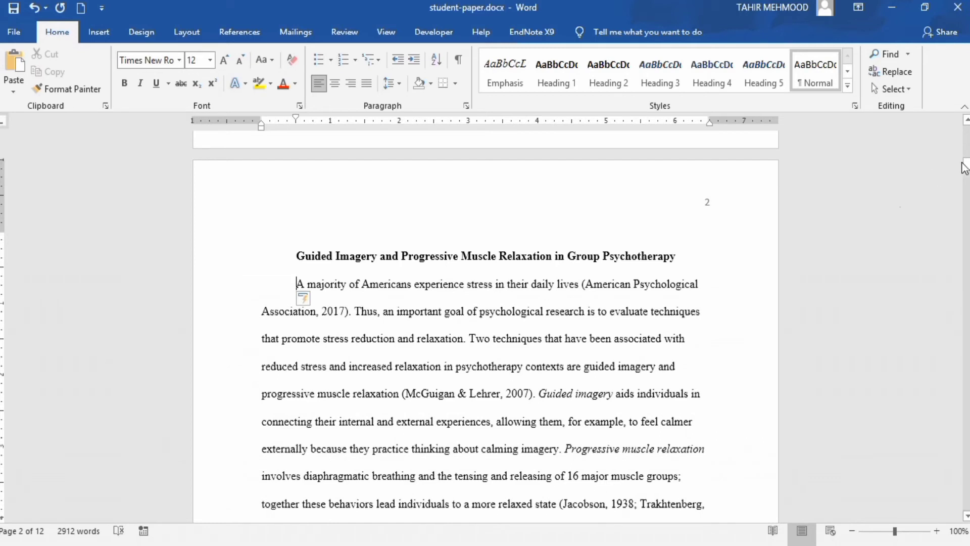
drag(966, 168, 966, 175)
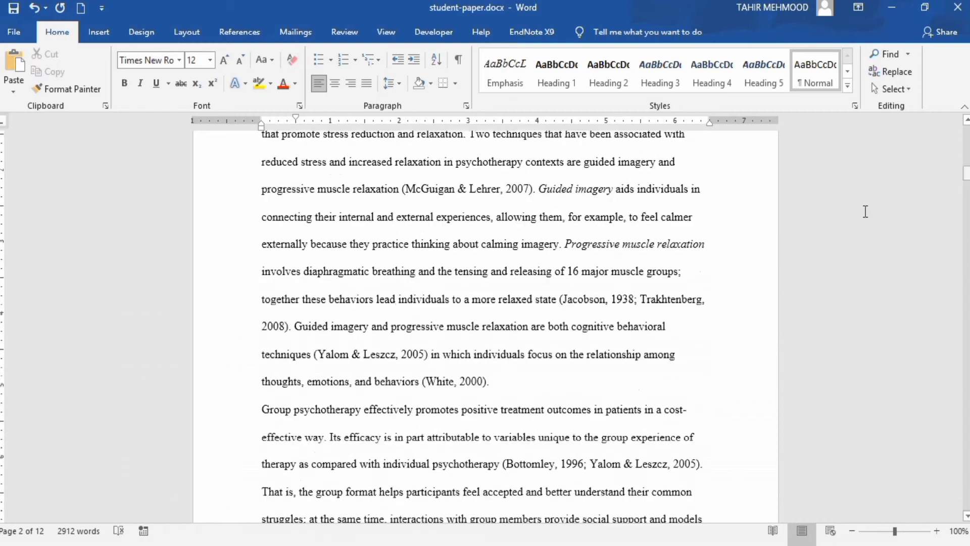
click(263, 409)
key(Tab)
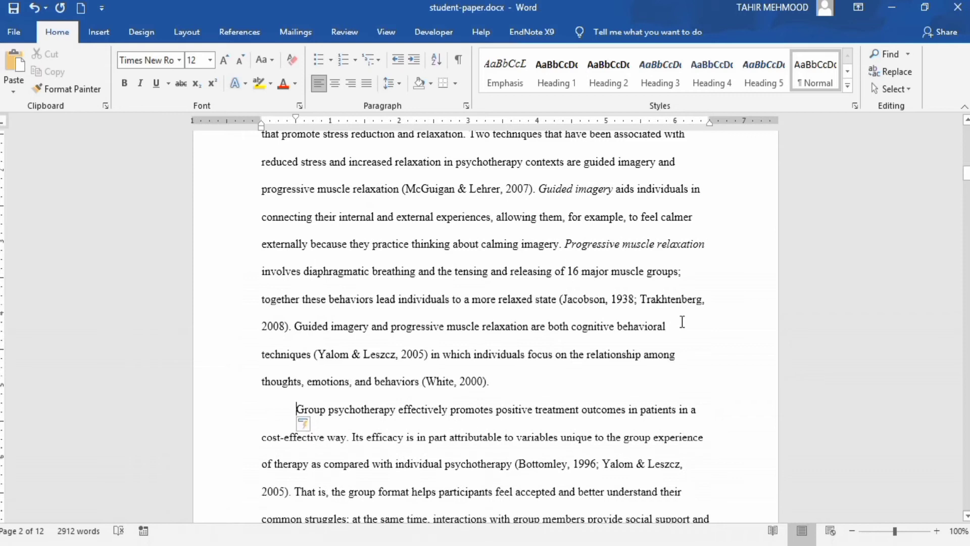
drag(966, 177, 966, 192)
click(260, 324)
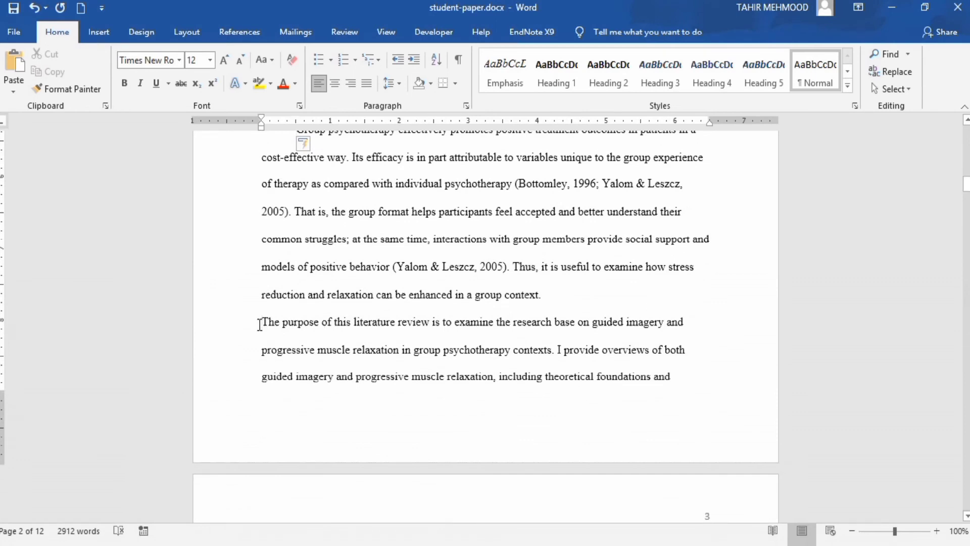
key(Tab)
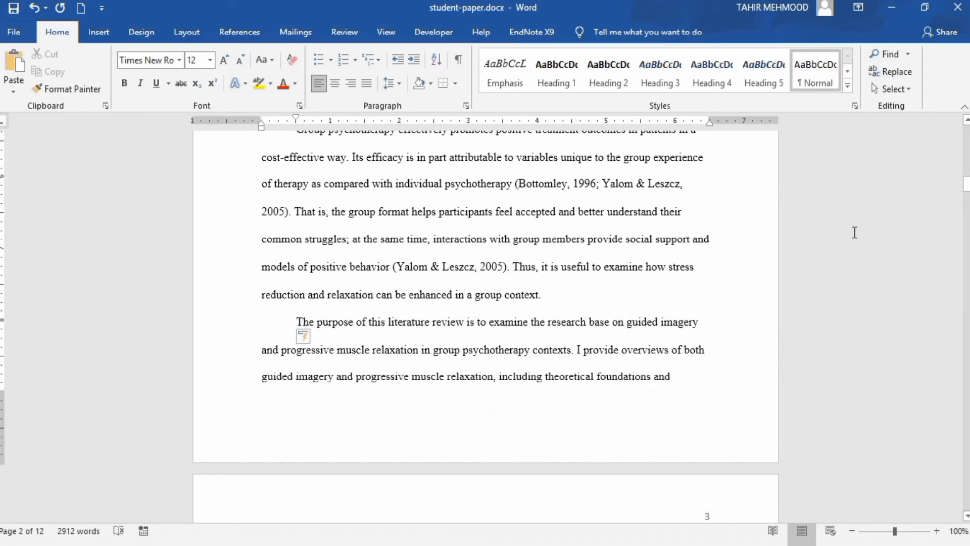
drag(967, 185, 966, 201)
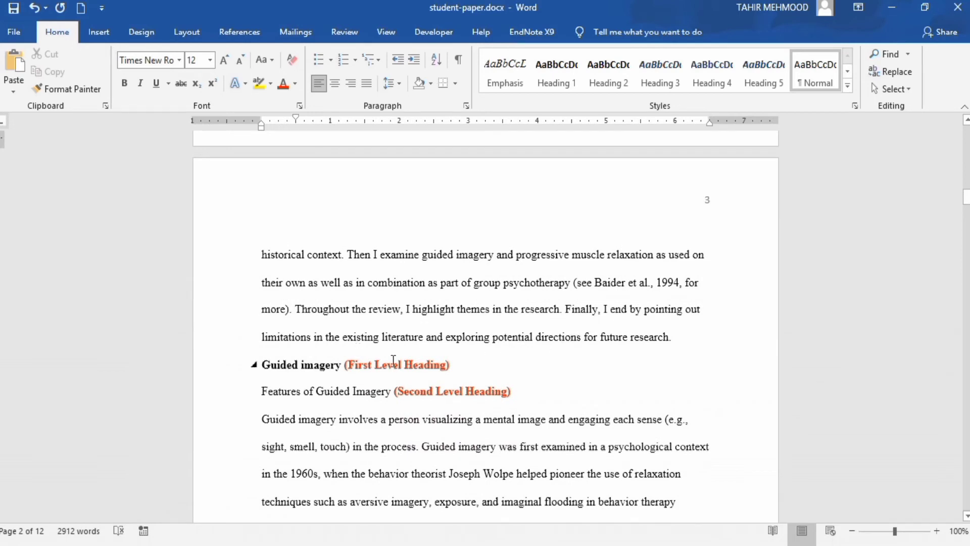
Remove the '(First Level Heading)' label and capitalize 'Imagery' in the Guided Imagery heading
drag(346, 364, 450, 365)
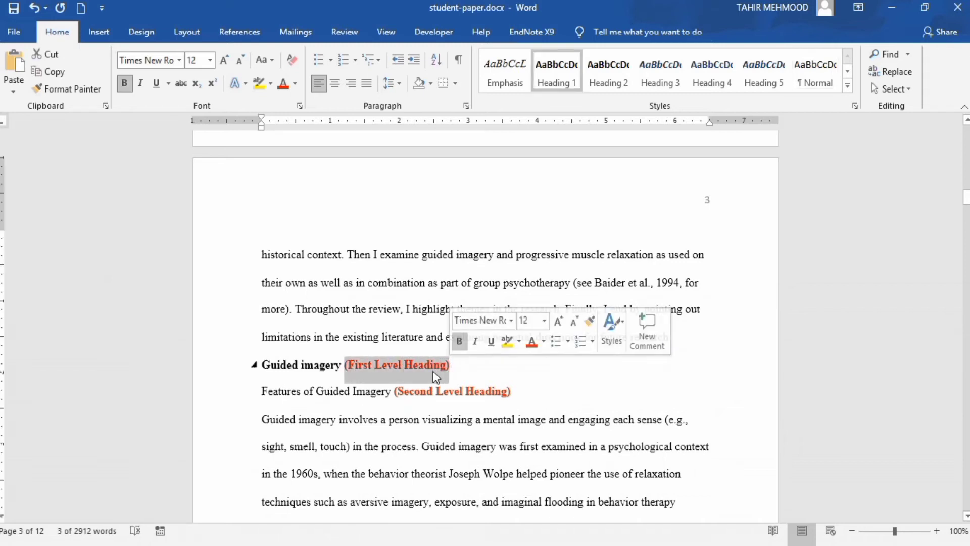
key(Delete)
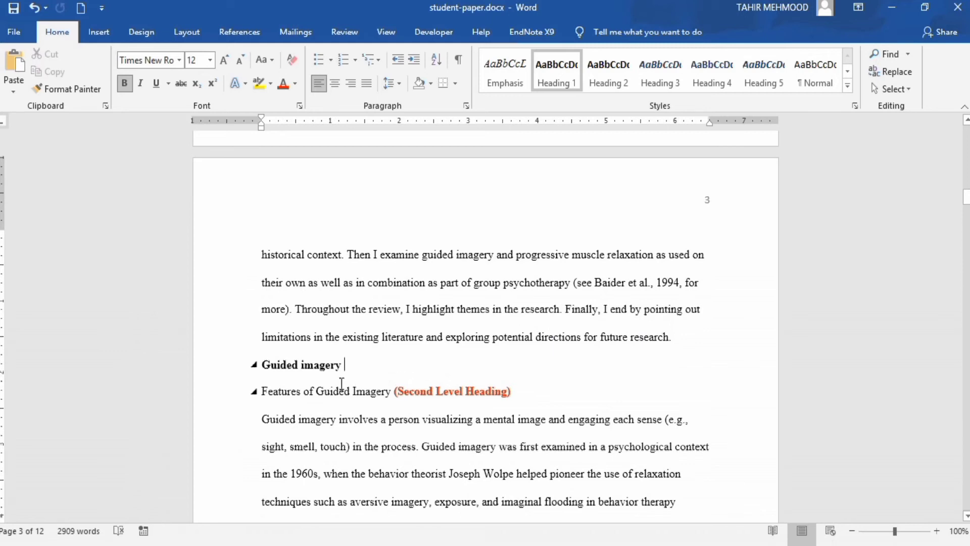
click(304, 365)
key(BackSpace)
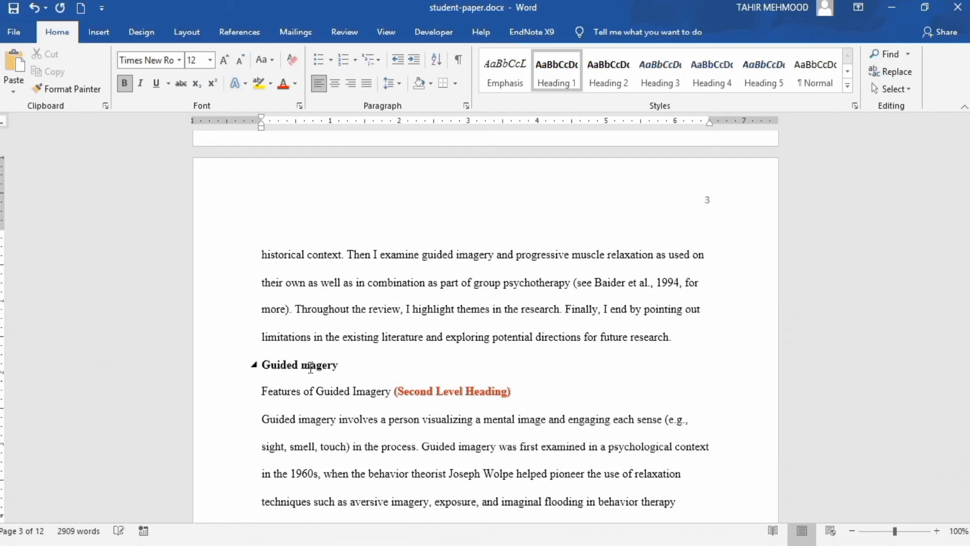
text(I)
Center the Guided Imagery heading, then compare it against the APA heading guidelines
drag(346, 365, 272, 369)
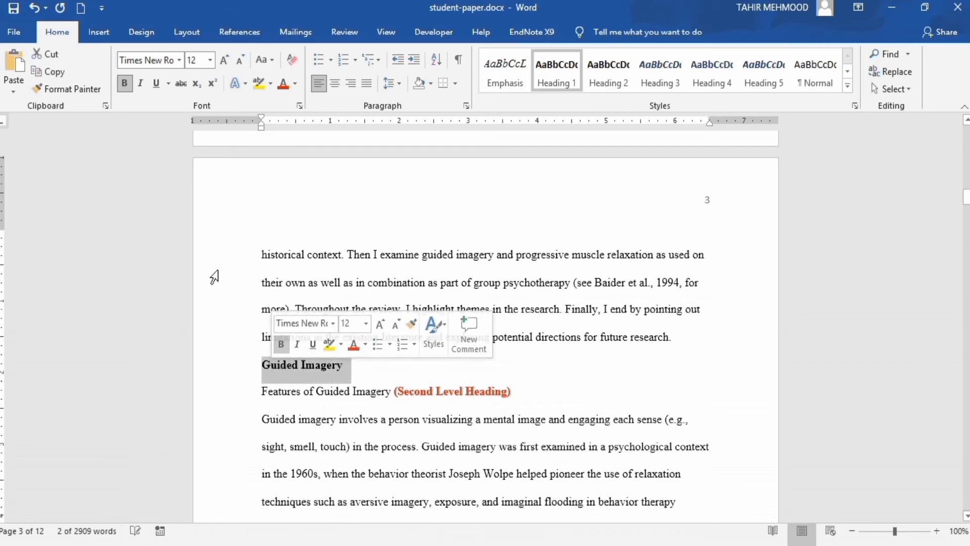
click(335, 83)
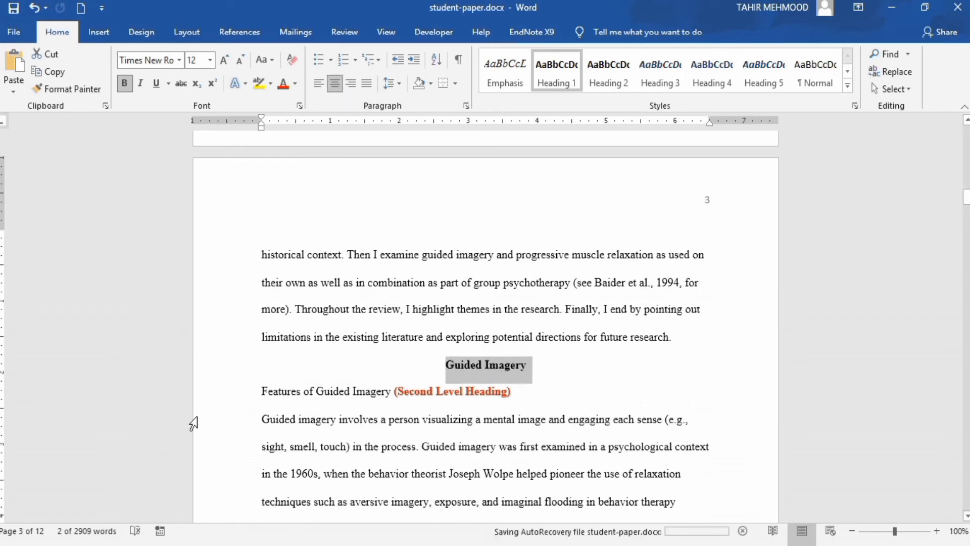
key(alt+Tab)
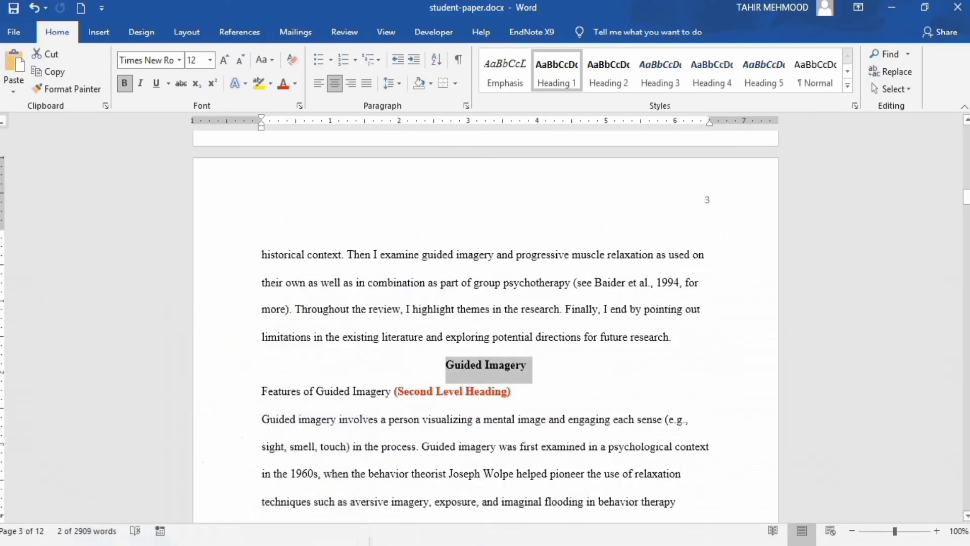
Delete the '(Second Level Heading)' label and make 'Features of Guided Imagery' bold
drag(402, 392, 513, 392)
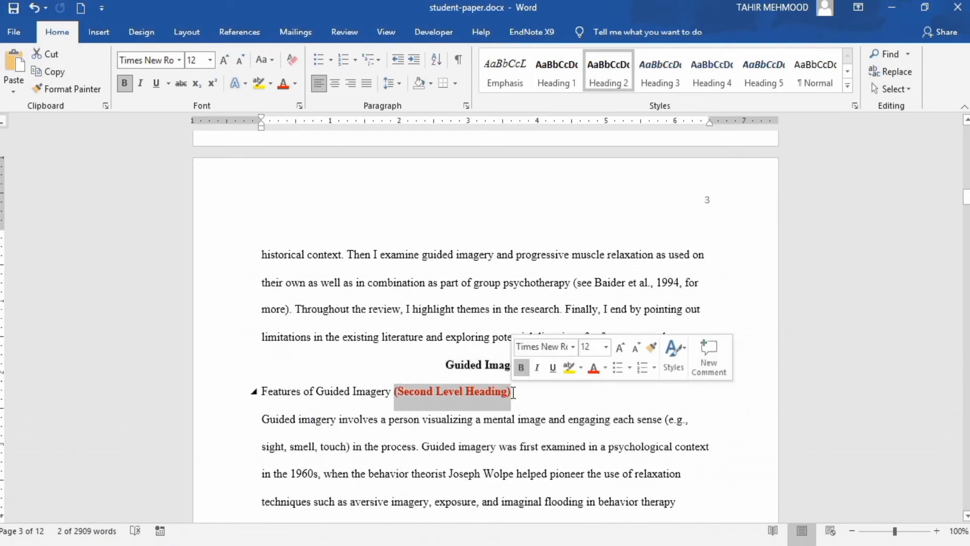
key(Delete)
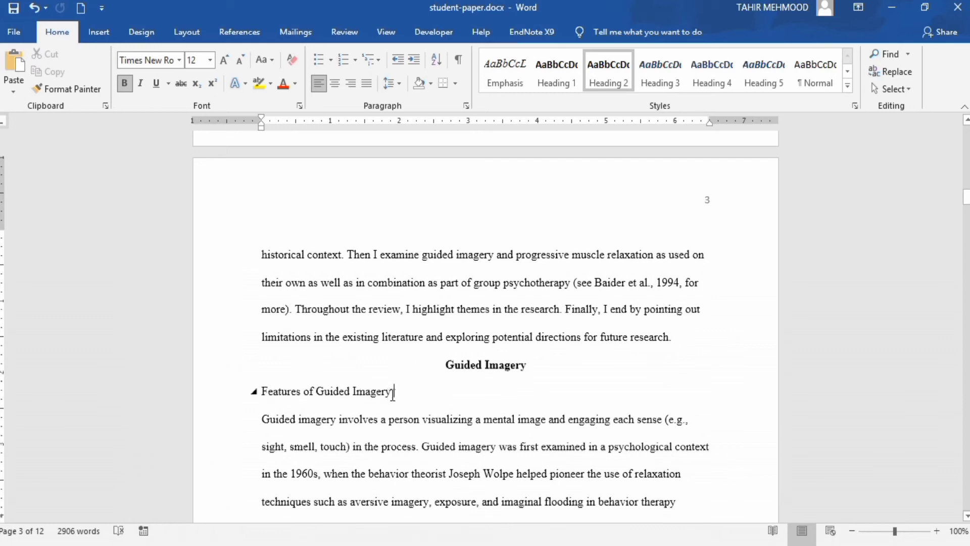
drag(374, 397, 277, 396)
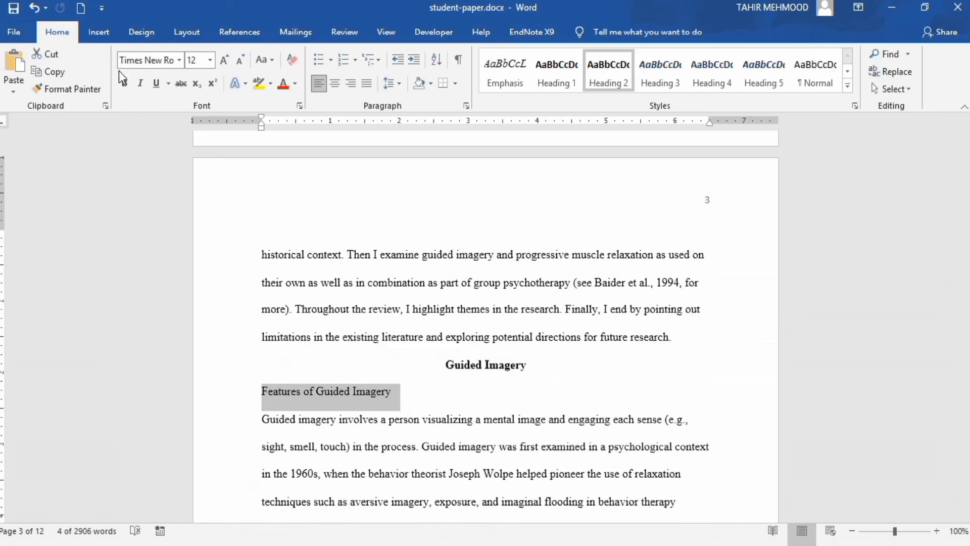
click(123, 83)
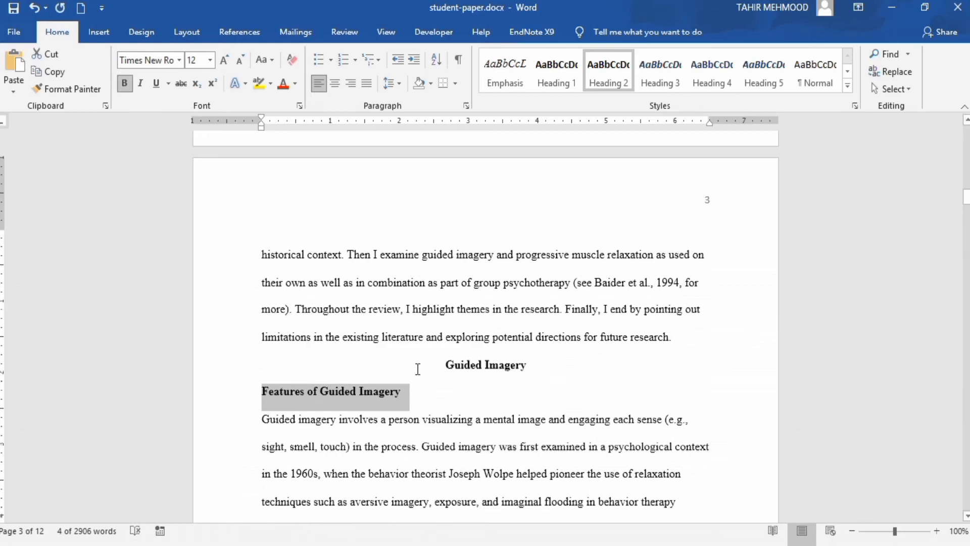
click(424, 393)
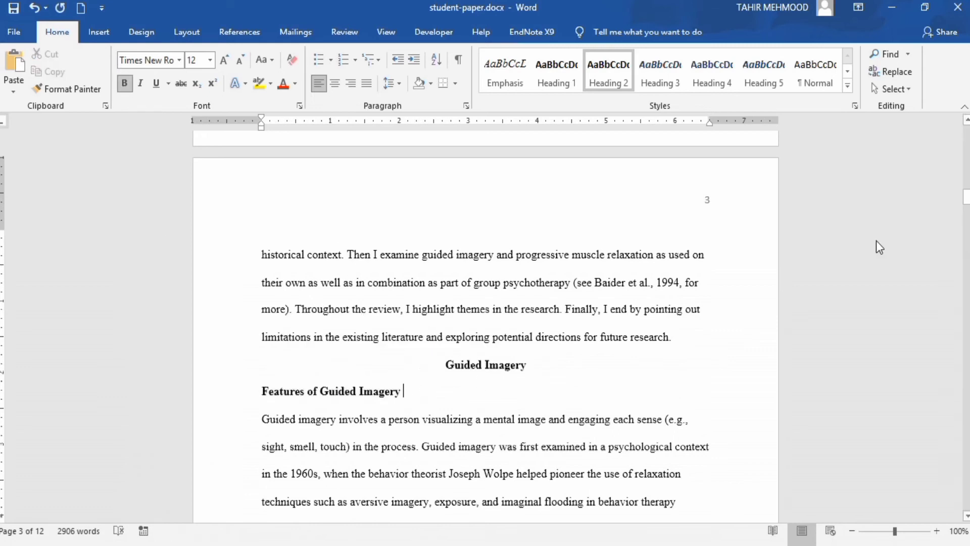
drag(966, 198, 966, 216)
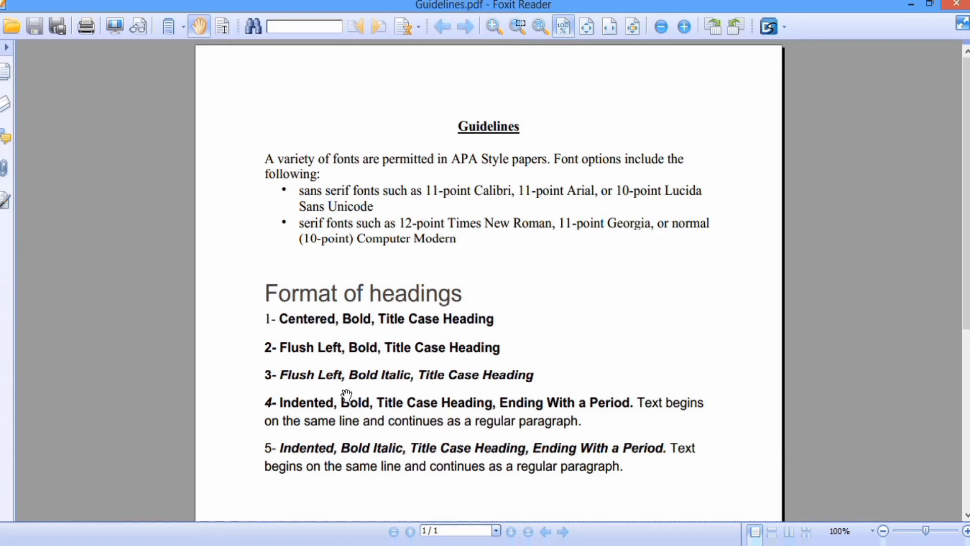
Return from the Guidelines.pdf heading formats to the paper in Word
click(127, 545)
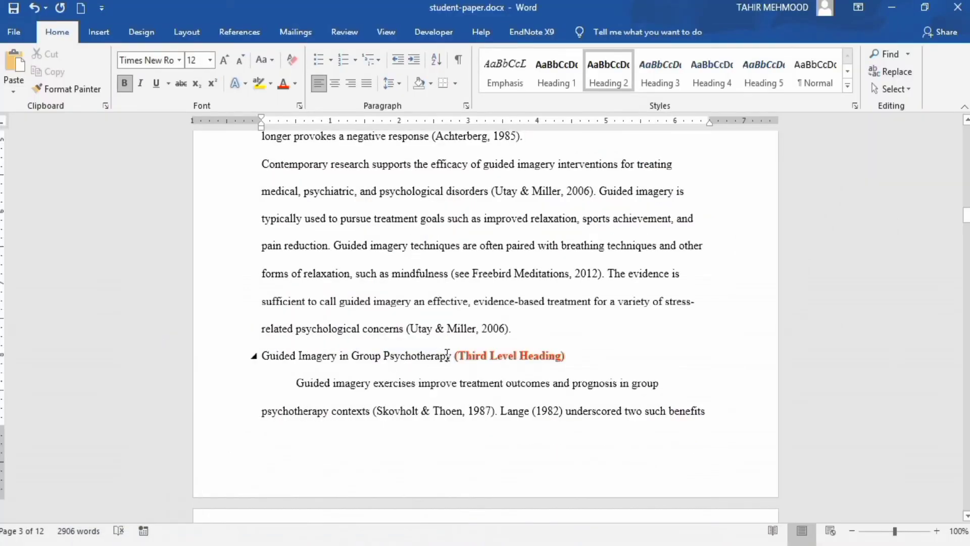
Delete the '(Third Level Heading)' label and make 'Guided Imagery in Group Psychotherapy' bold italic
drag(456, 362, 568, 357)
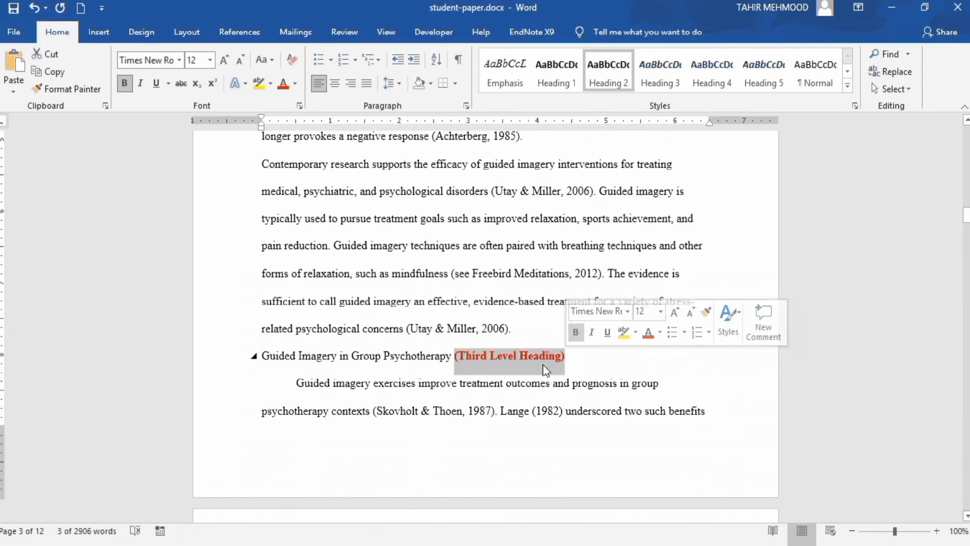
key(Delete)
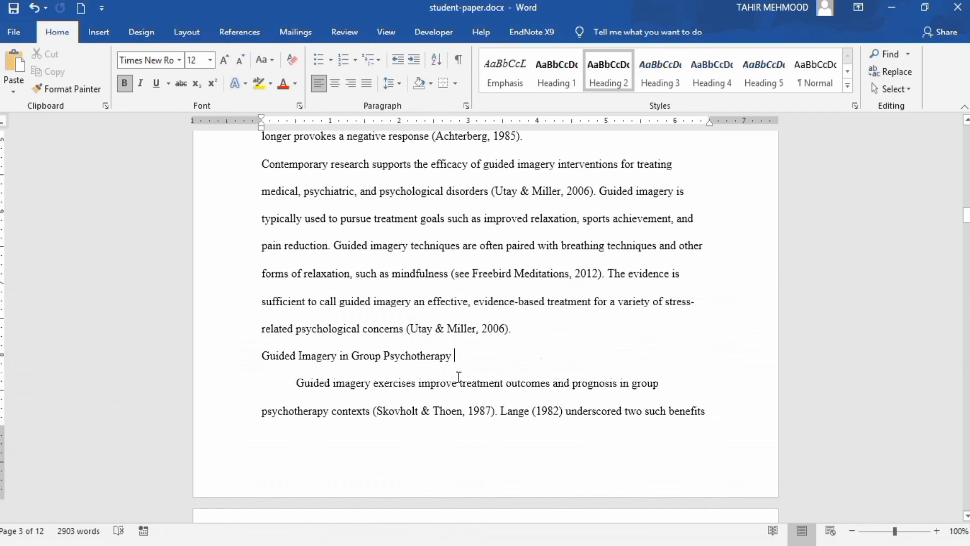
drag(454, 356, 278, 356)
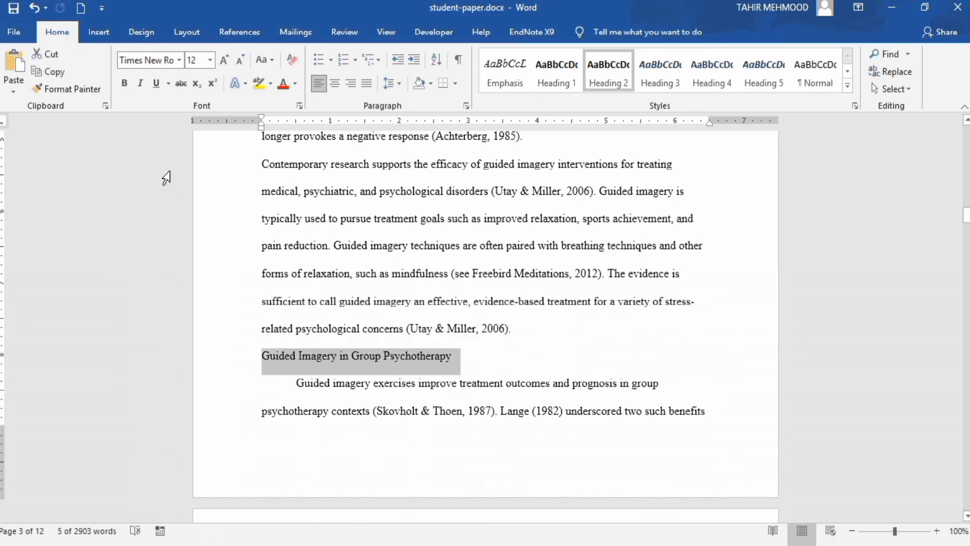
click(125, 84)
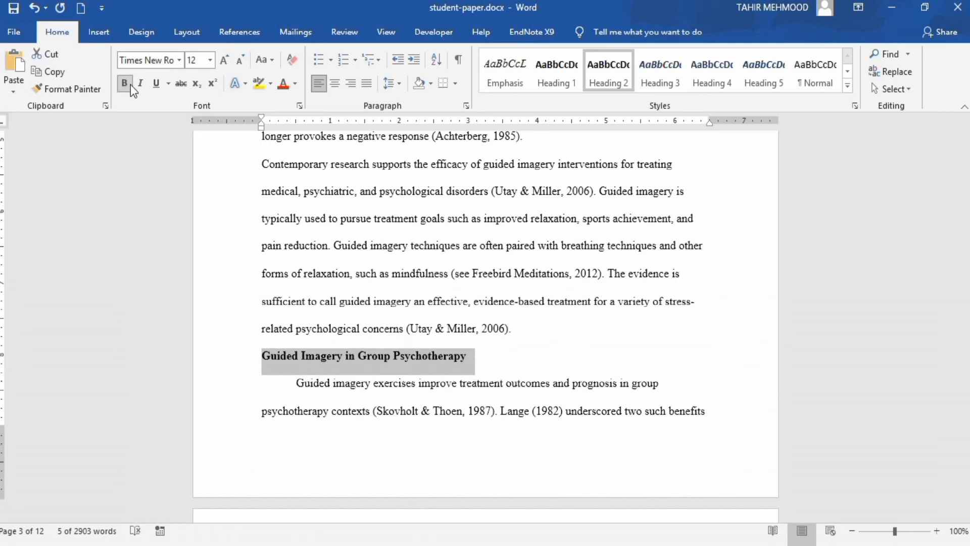
click(141, 83)
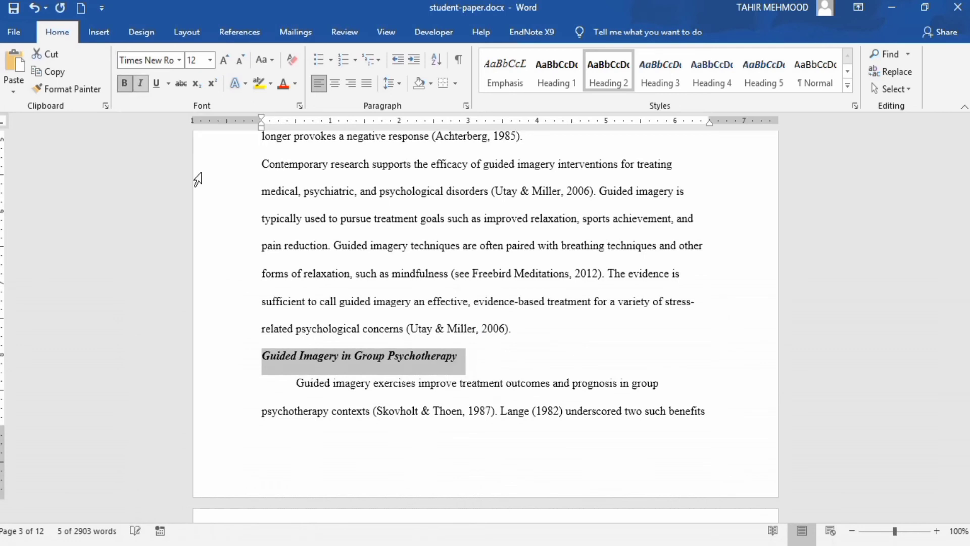
click(483, 362)
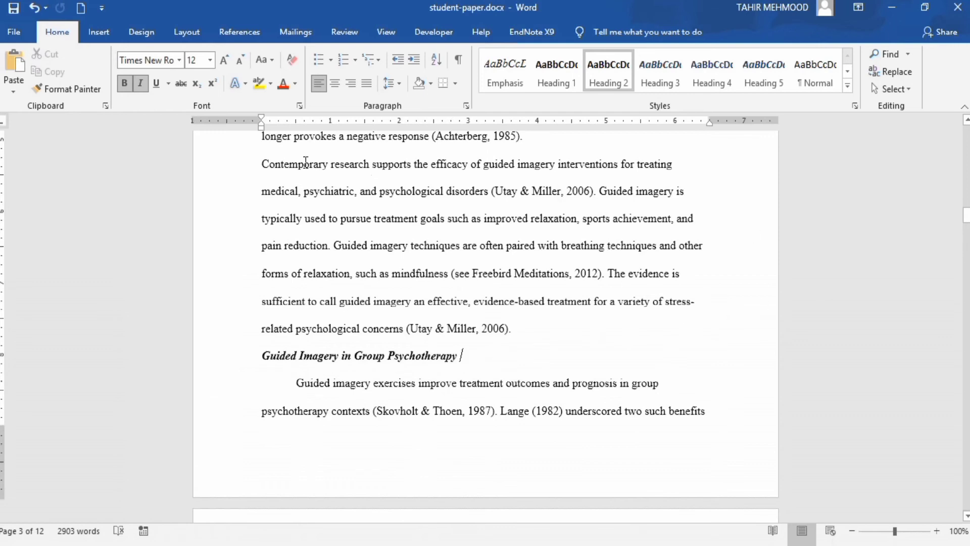
click(262, 164)
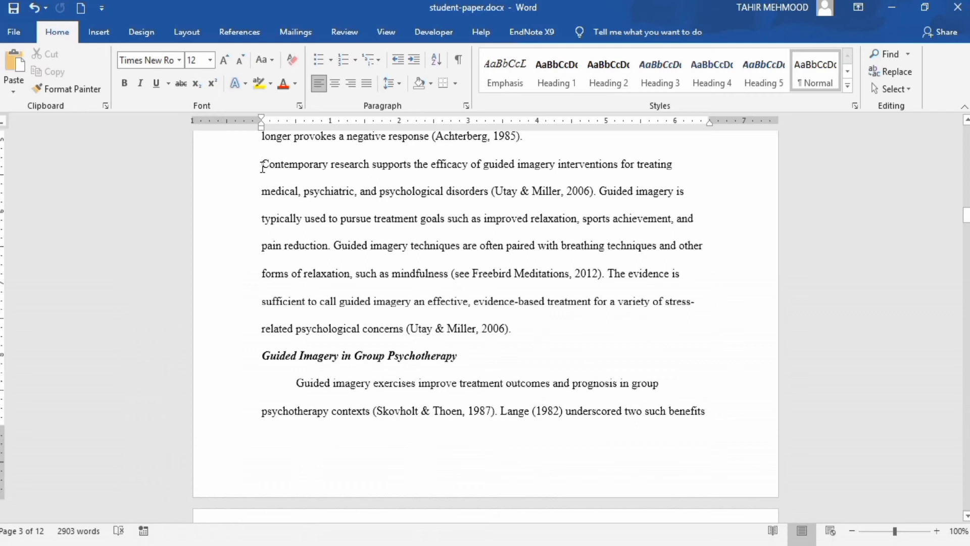
Indent the first line of the 'Contemporary research' paragraph and scroll down to References
key(Tab)
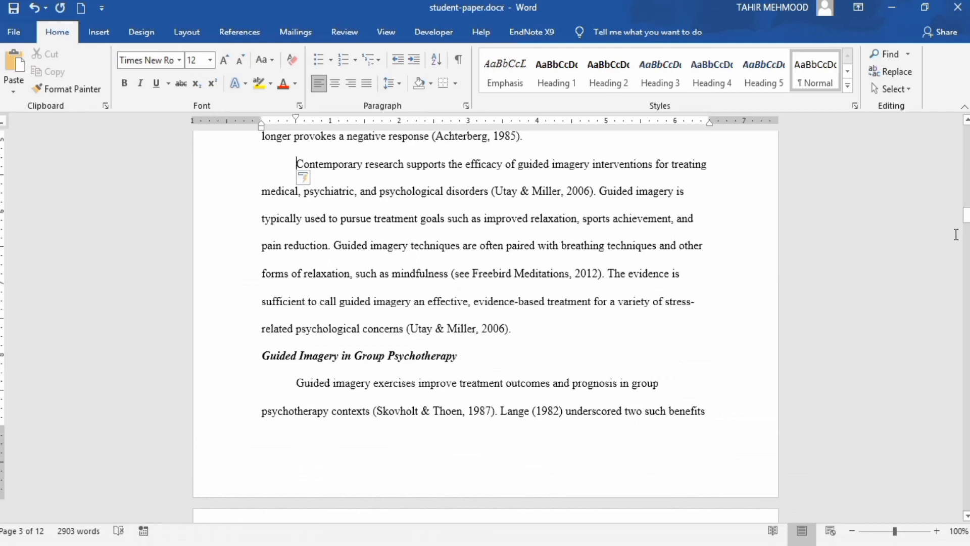
drag(965, 218, 967, 406)
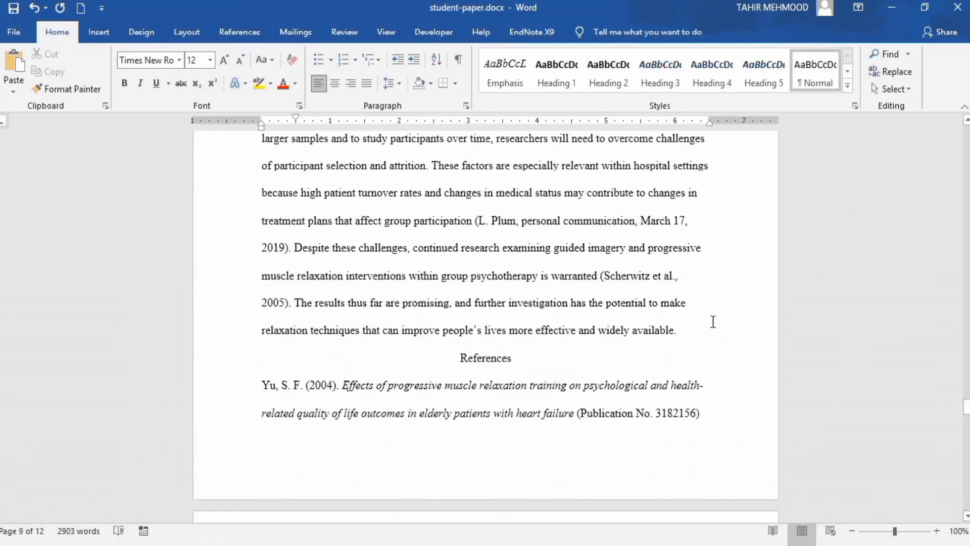
Insert a page break after the final paragraph so References starts on new page 10
click(686, 333)
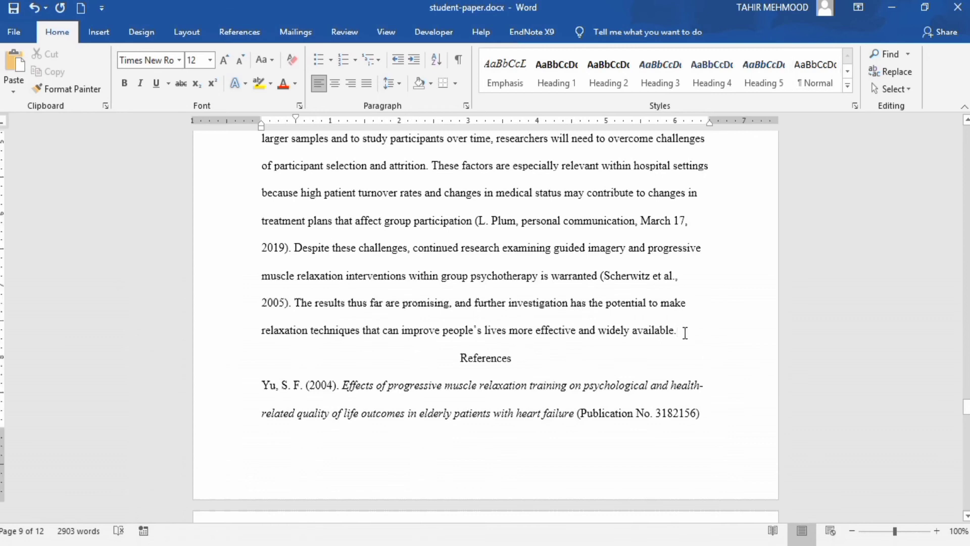
key(Return)
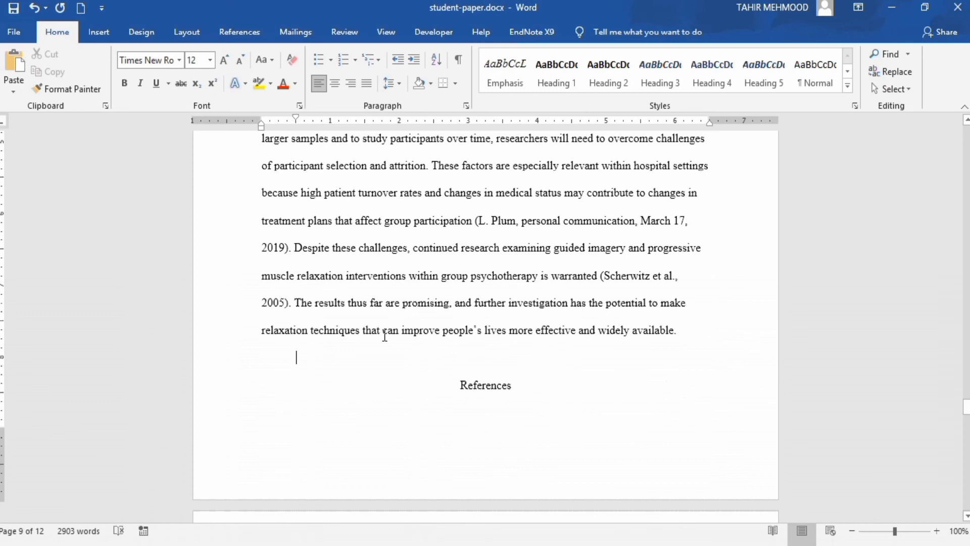
click(104, 33)
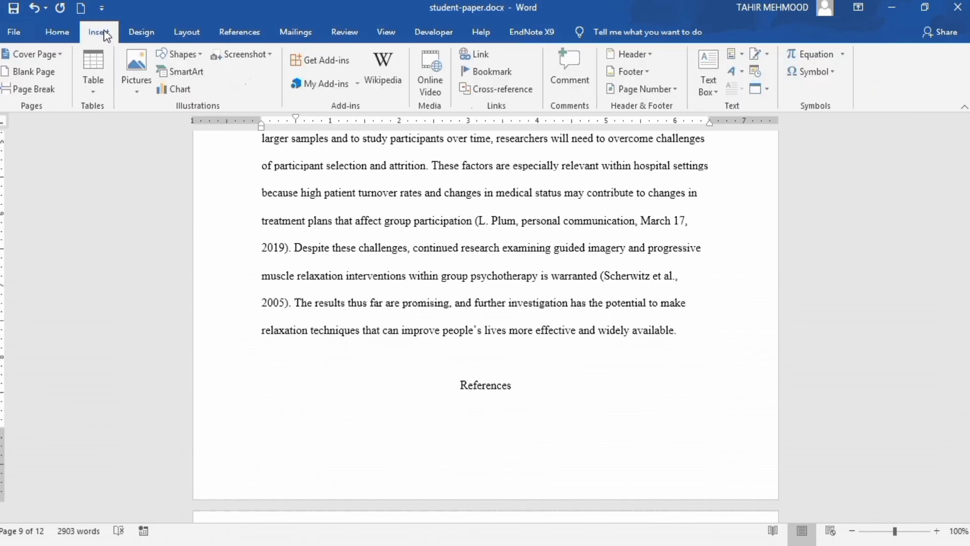
click(38, 88)
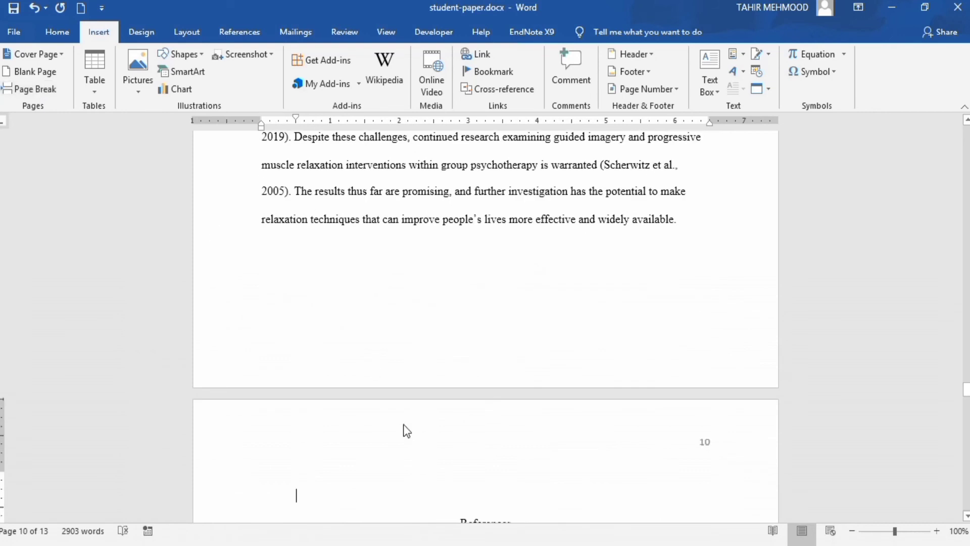
key(BackSpace)
drag(963, 391, 964, 395)
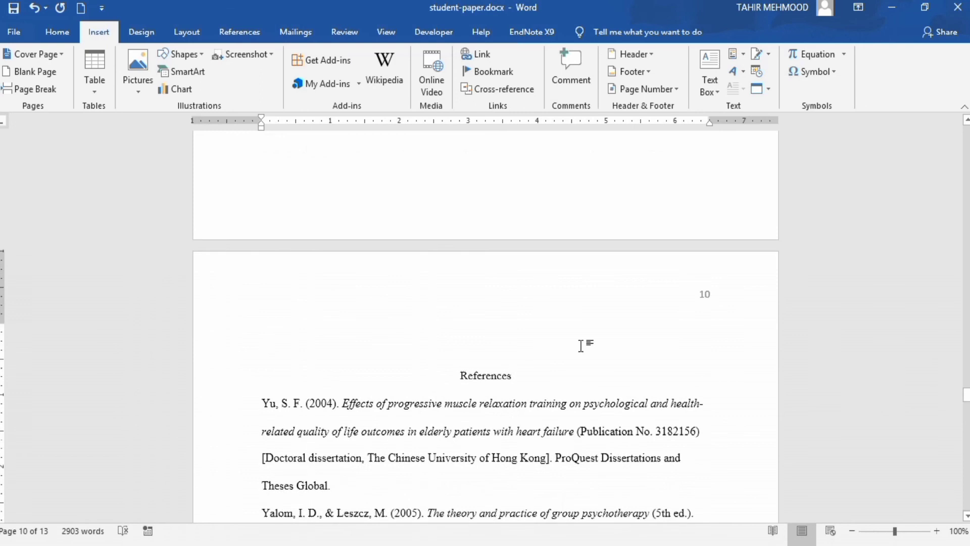
key(BackSpace)
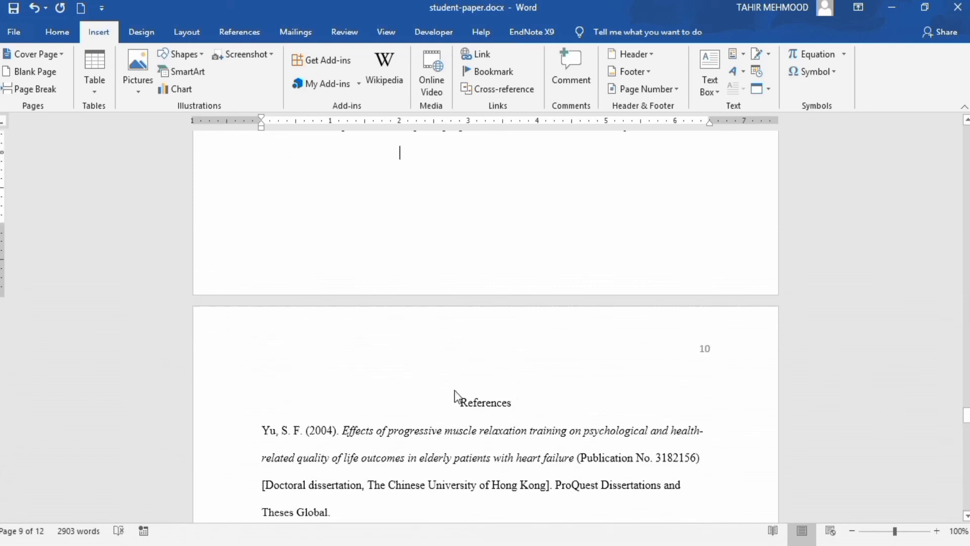
Bold the centered References heading at the top of page 10
double_click(483, 380)
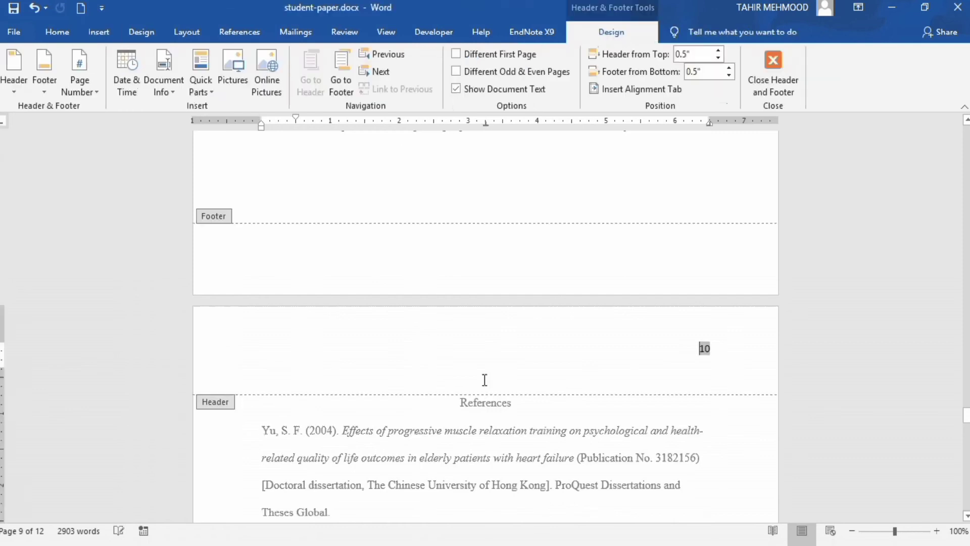
double_click(521, 405)
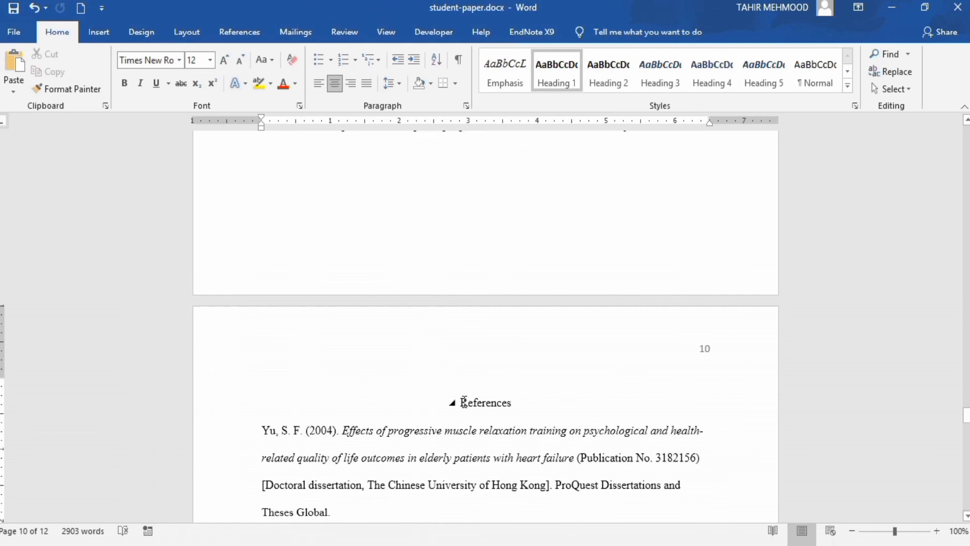
drag(463, 403, 513, 406)
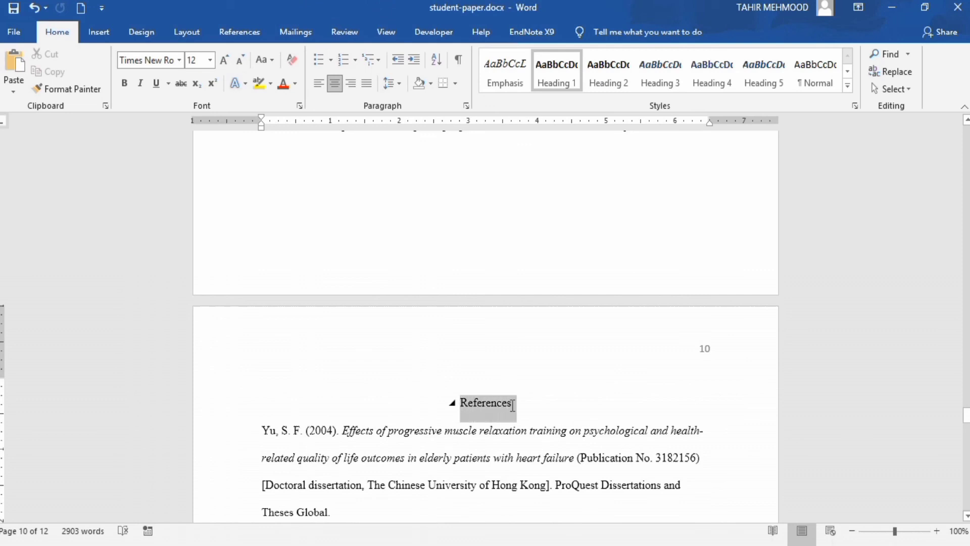
click(125, 84)
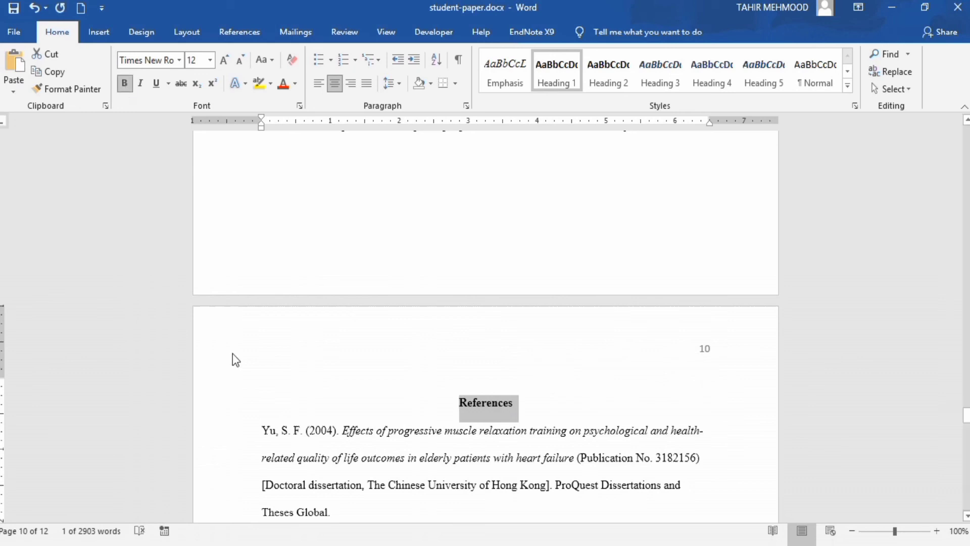
click(262, 437)
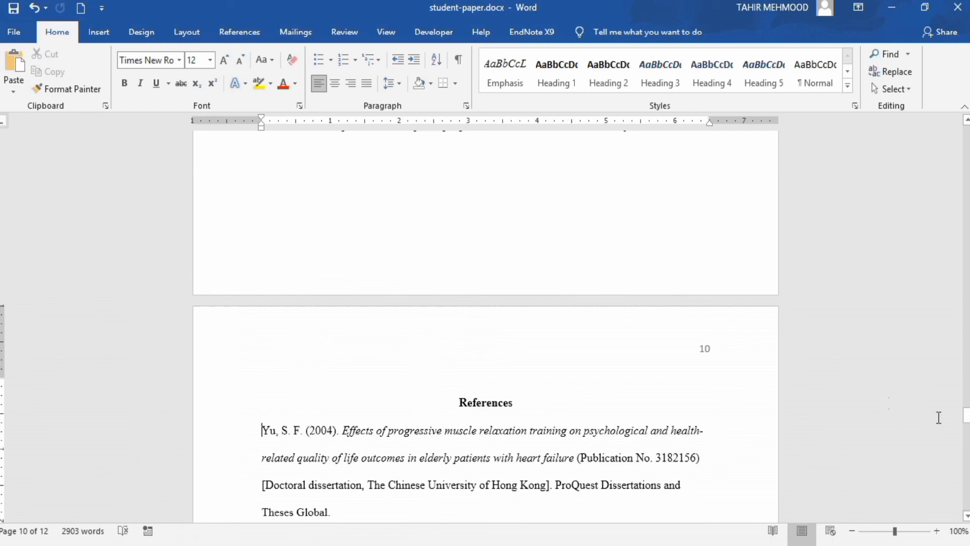
Sort all reference entries by paragraph text in ascending A–Z order, then open the Paragraph dialog
drag(965, 418, 965, 426)
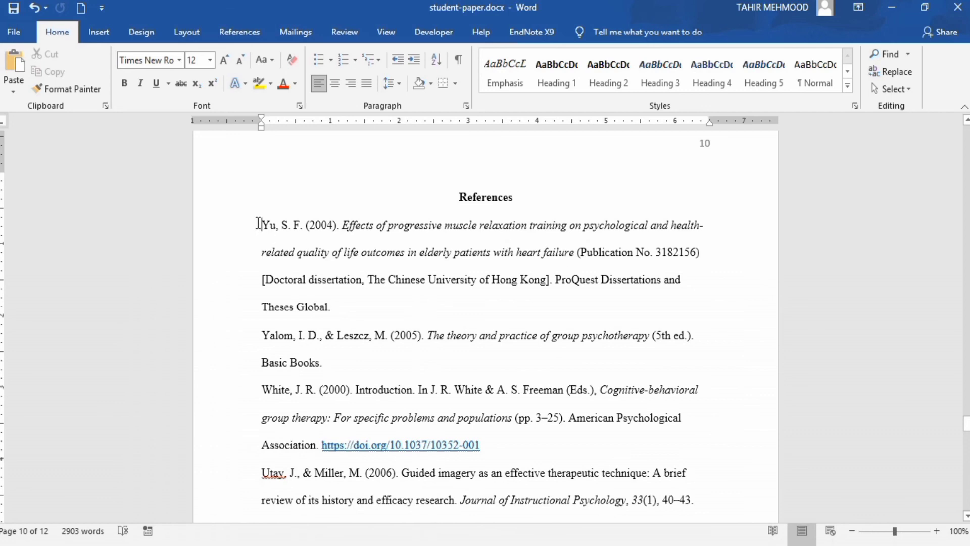
drag(261, 225, 580, 400)
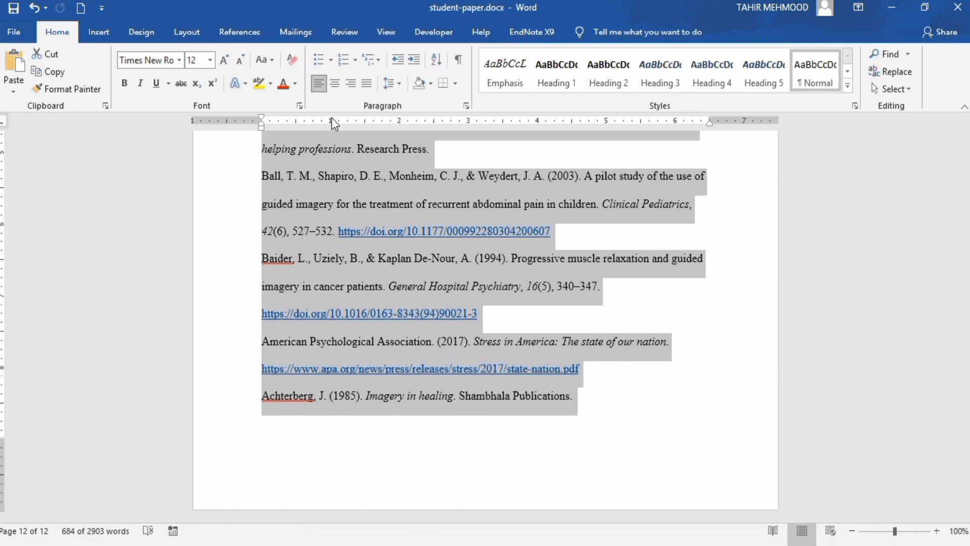
click(438, 58)
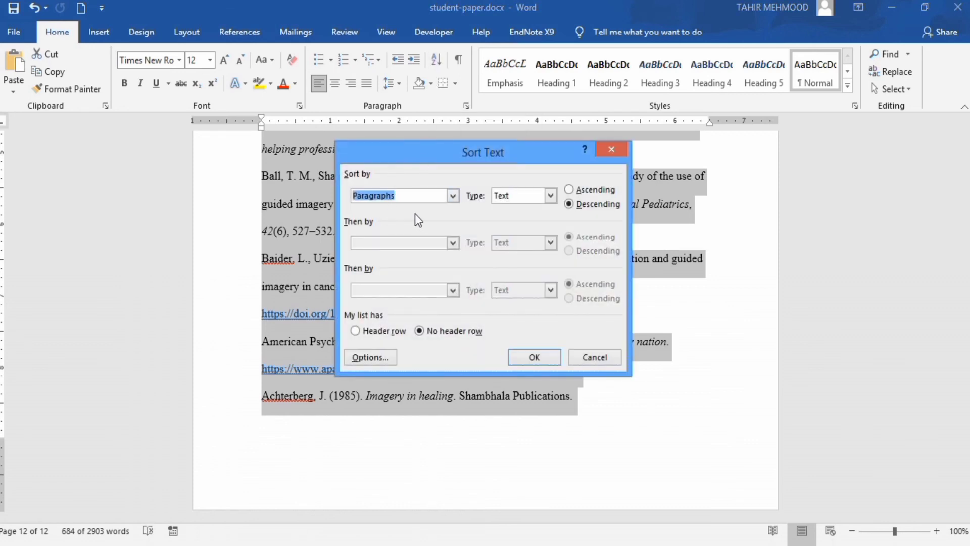
click(569, 190)
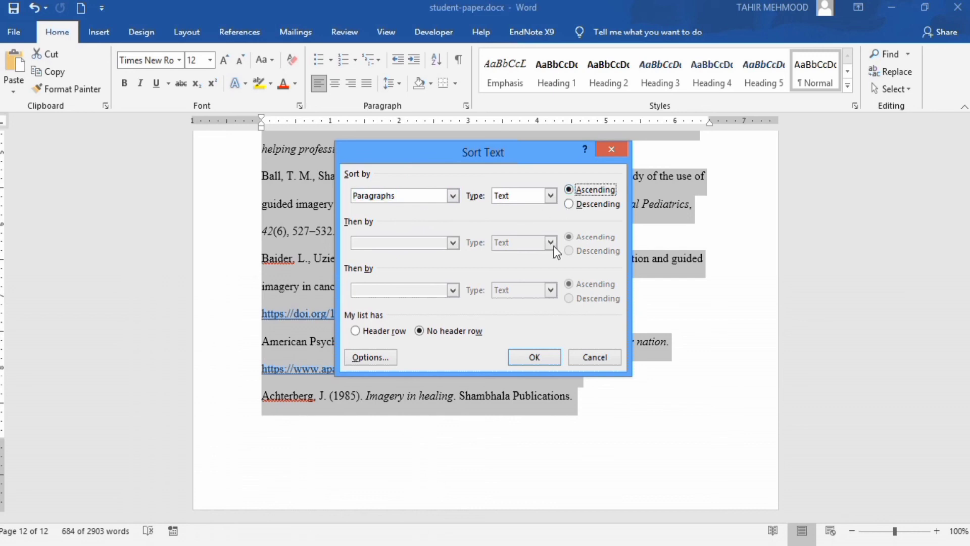
click(538, 354)
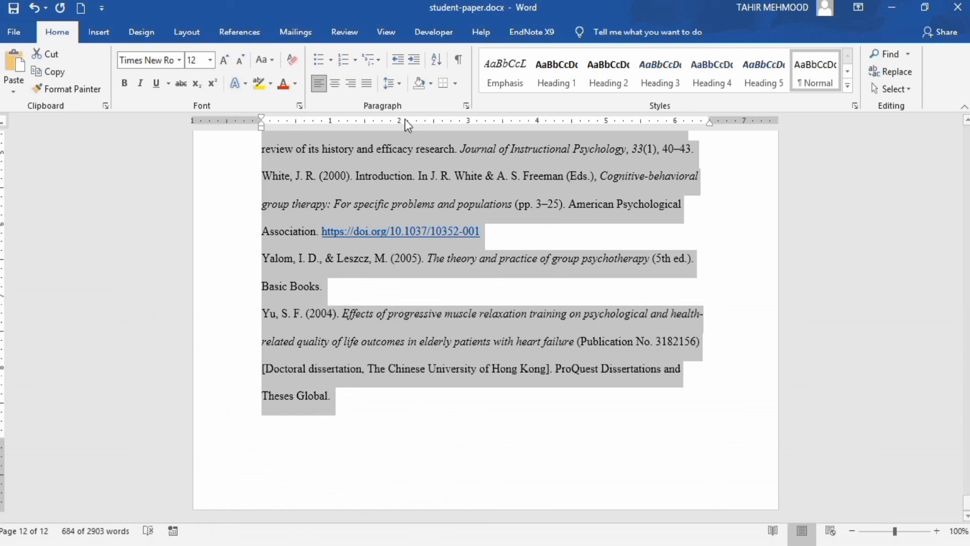
click(468, 105)
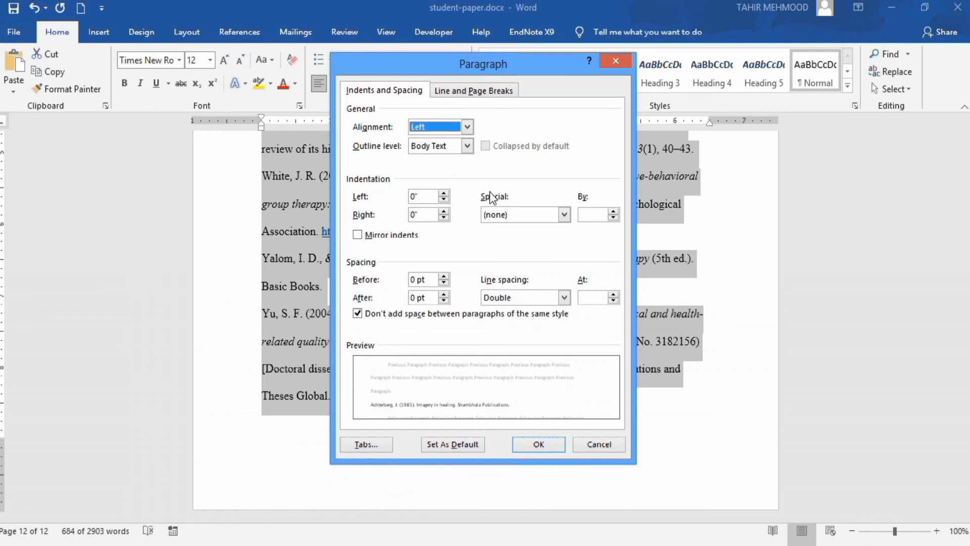
Apply a Hanging special indent of 0.5" to the selected reference entries, then deselect them
click(565, 214)
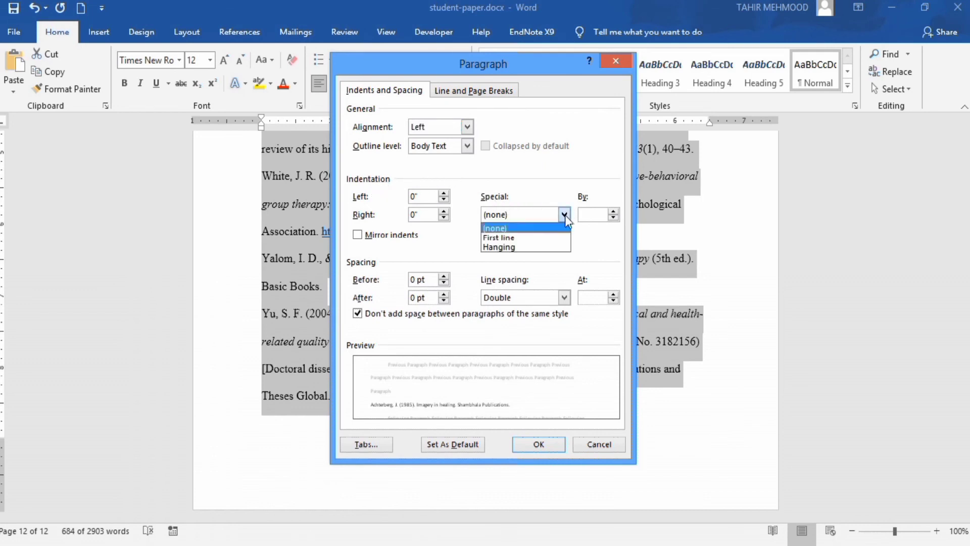
click(552, 247)
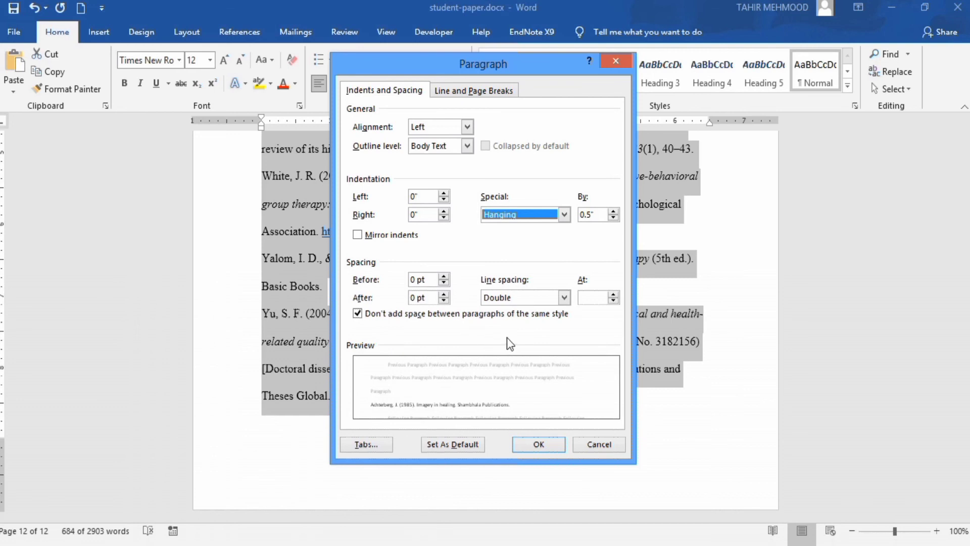
click(539, 443)
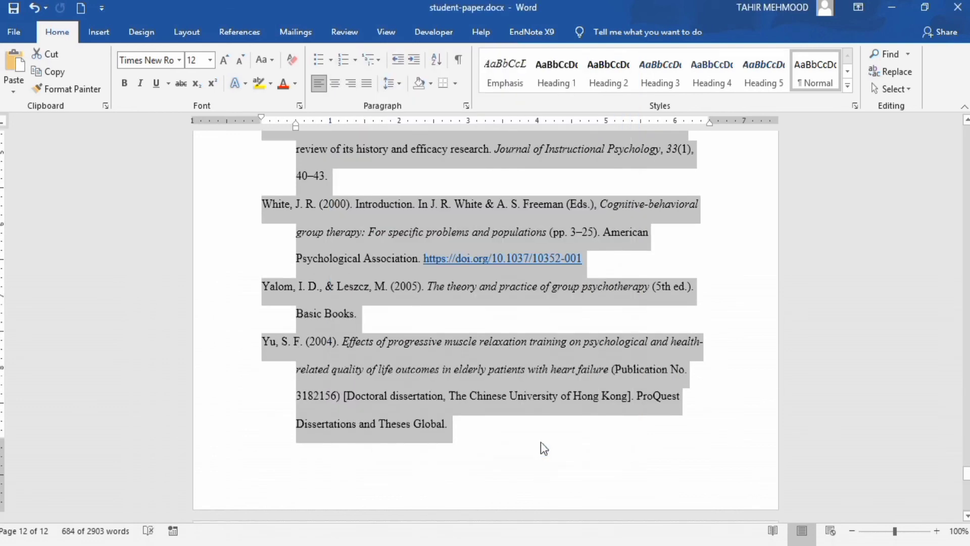
click(510, 446)
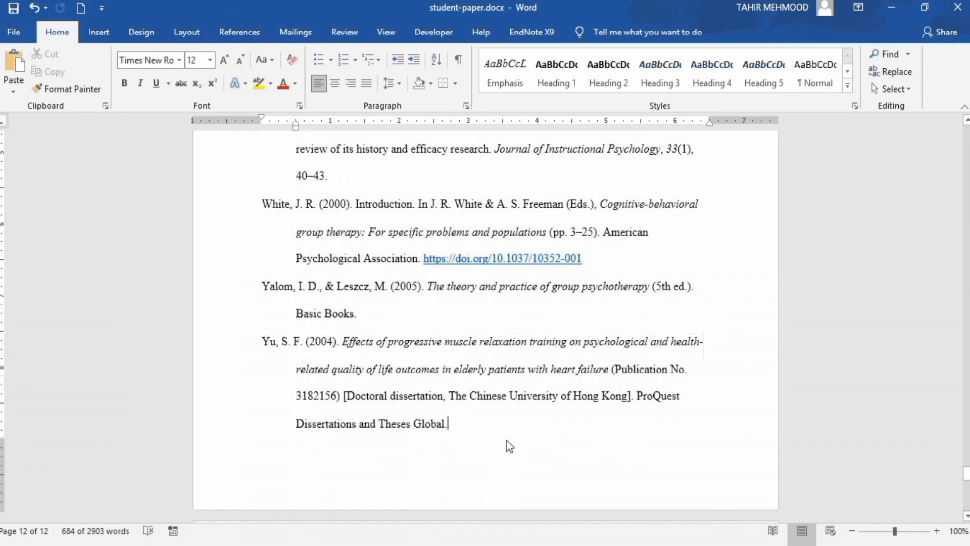